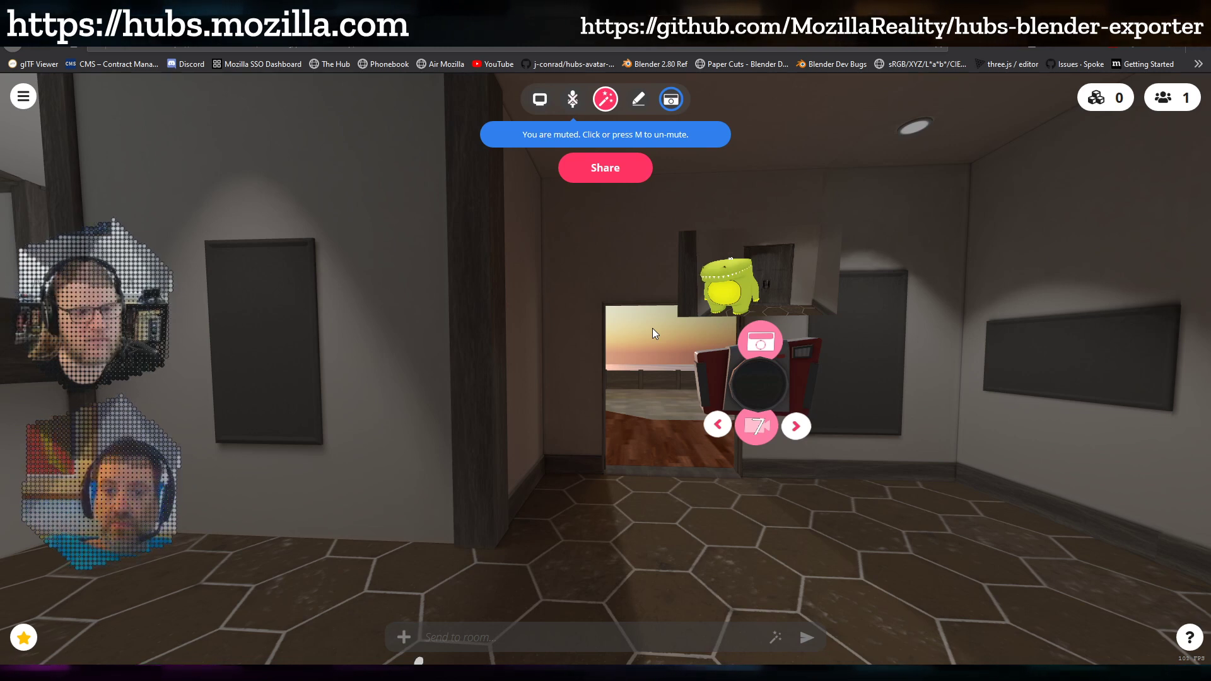
# - Bring up the crocodile avatar file in Blender and browse File > Open Recent without opening anything
pyautogui.moveTo(676, 314); pyautogui.dragTo(562, 263, button='middle')
pyautogui.scroll(-2, 584, 286)
pyautogui.scroll(2, 574, 279)
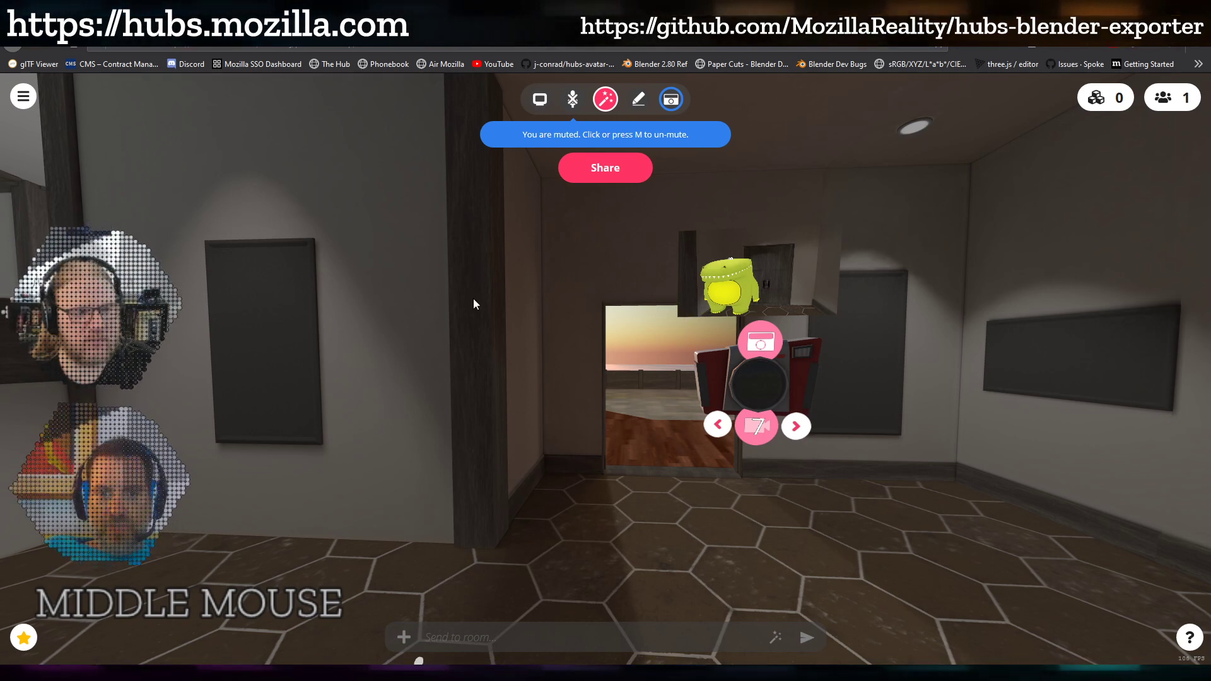
pyautogui.click(505, 270)
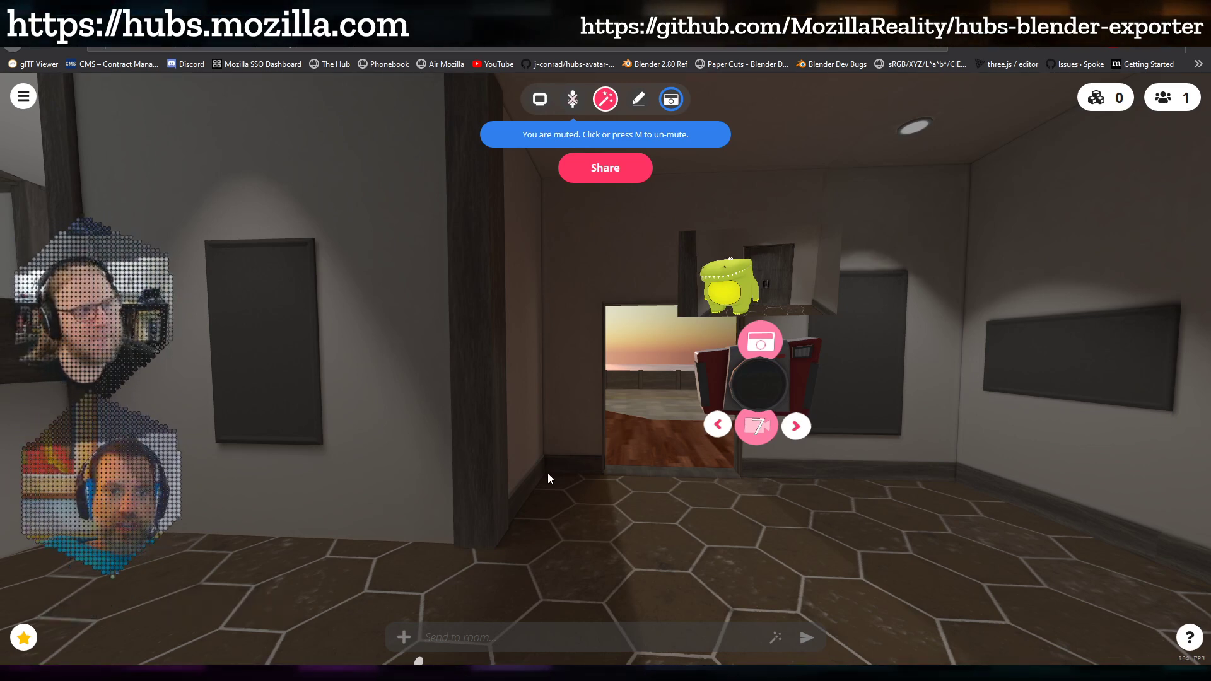
pyautogui.click(504, 586)
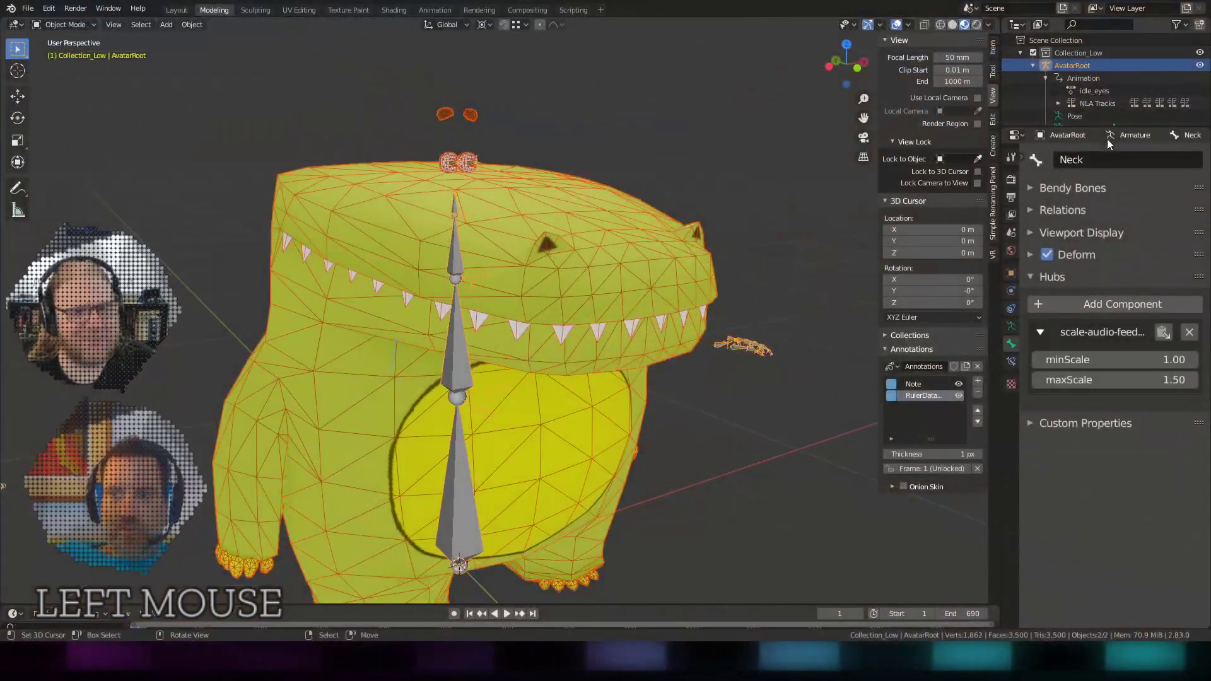
pyautogui.click(27, 9)
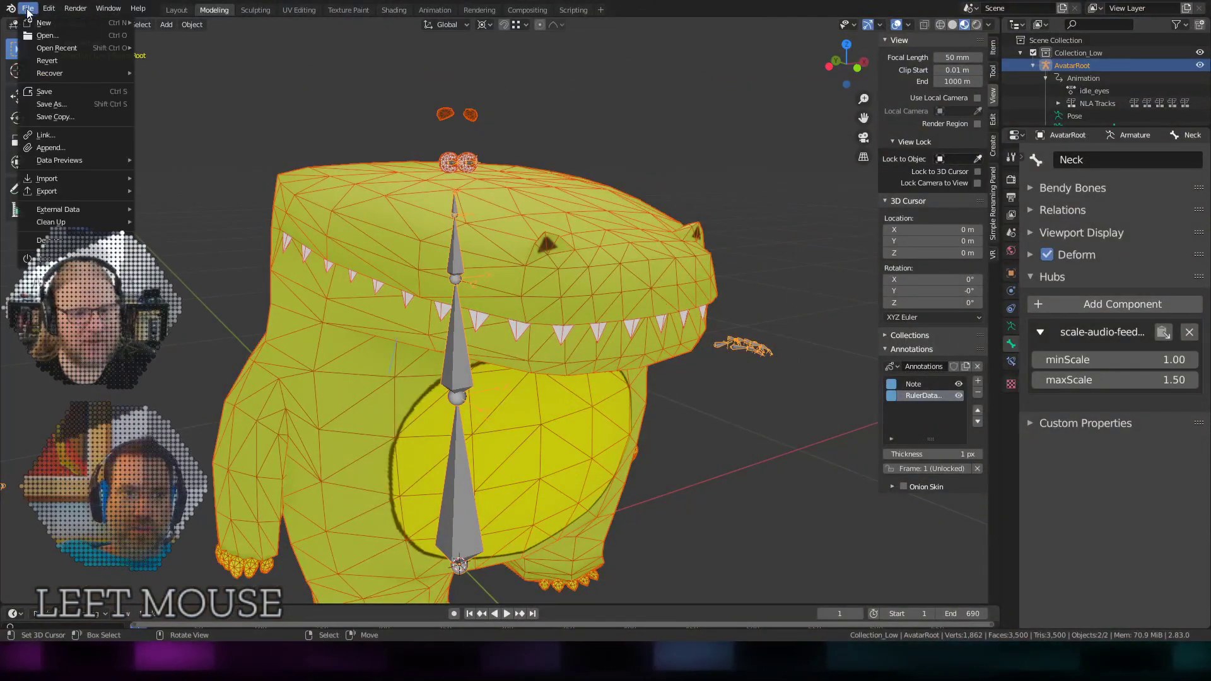
pyautogui.moveTo(60, 48)
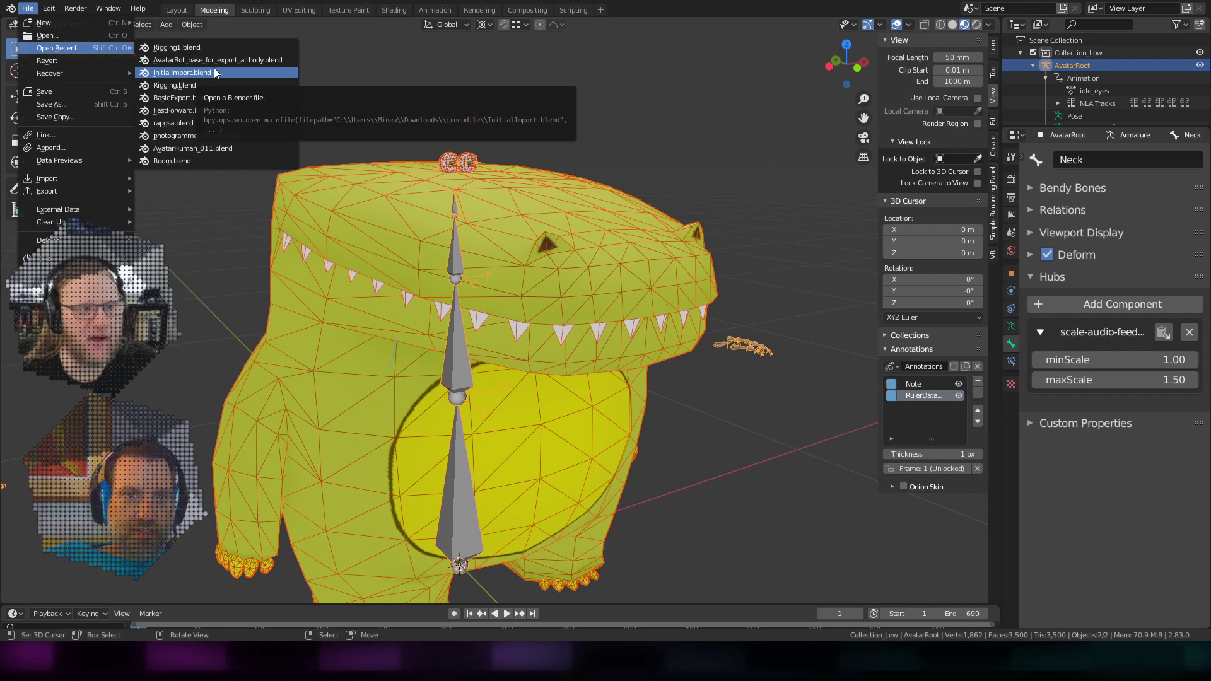
pyautogui.click(271, 164)
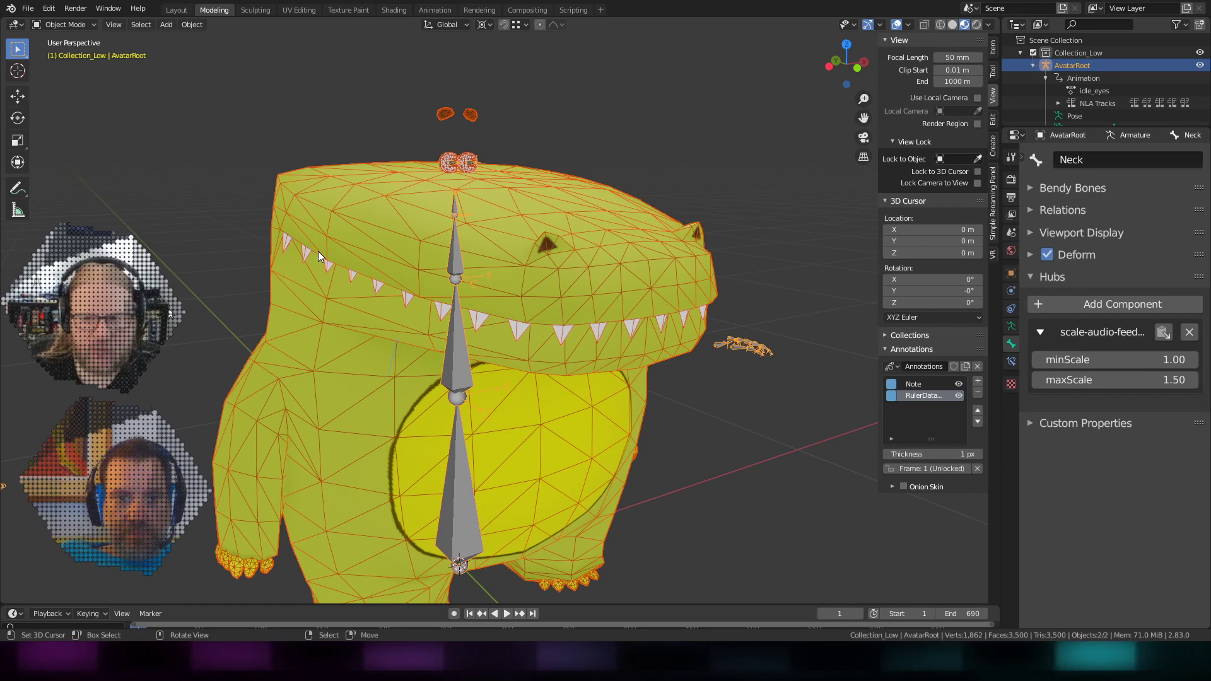
# - Show the crocodile in Material Preview and switch to the Modeling workspace, viewing its head
pyautogui.click(301, 274)
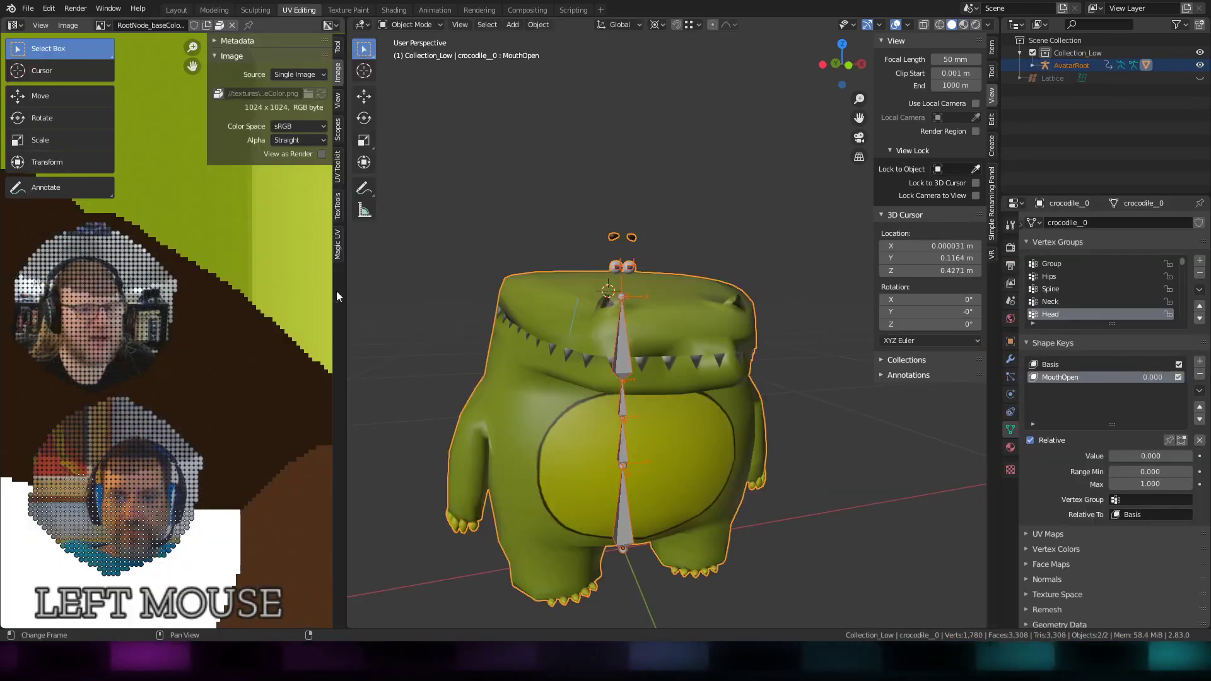
pyautogui.moveTo(656, 369); pyautogui.dragTo(679, 376, button='middle')
pyautogui.scroll(3, 679, 376)
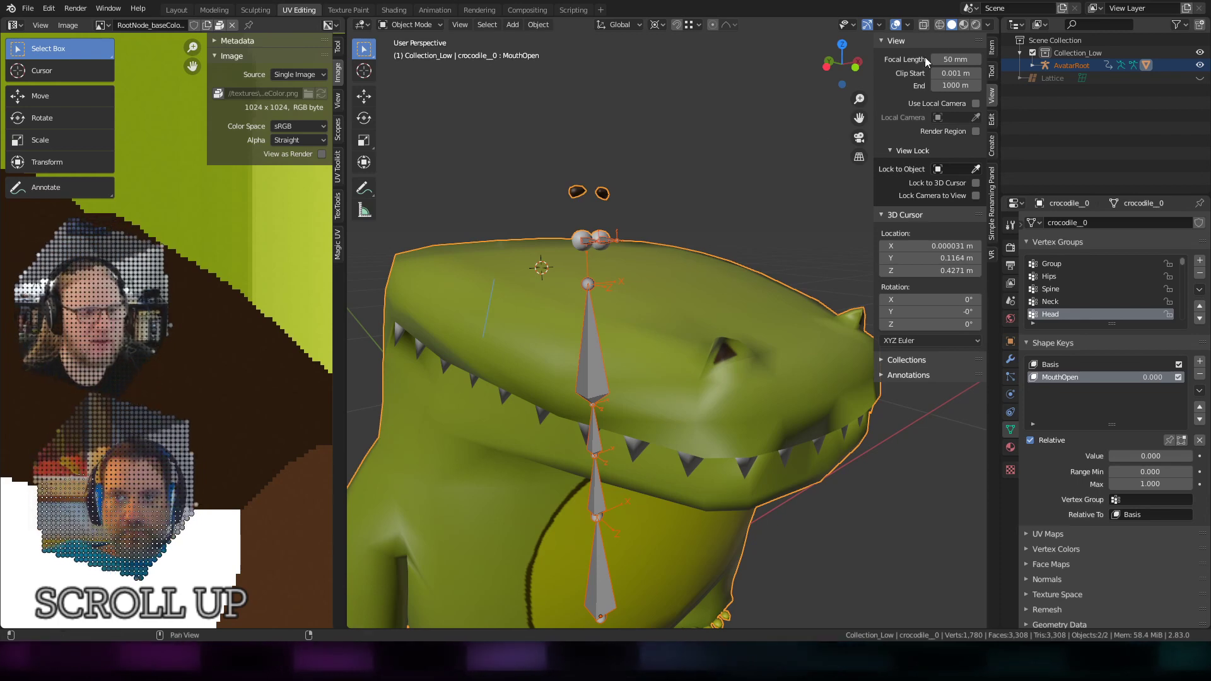
pyautogui.click(963, 24)
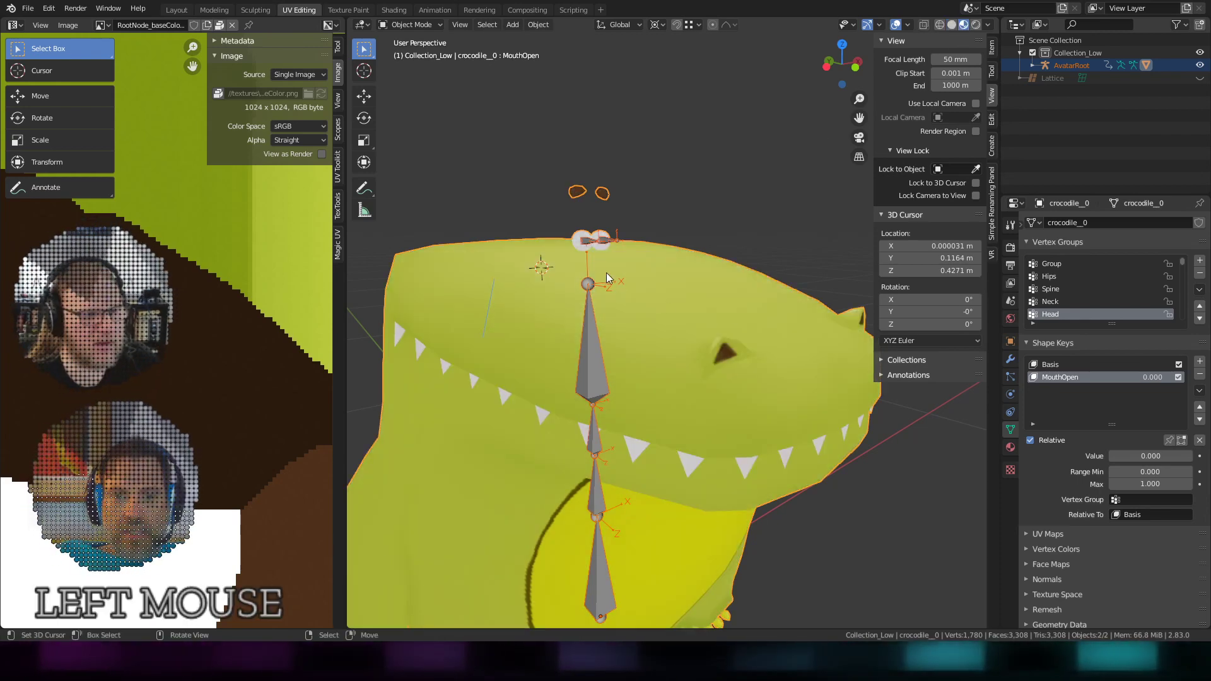
pyautogui.click(214, 10)
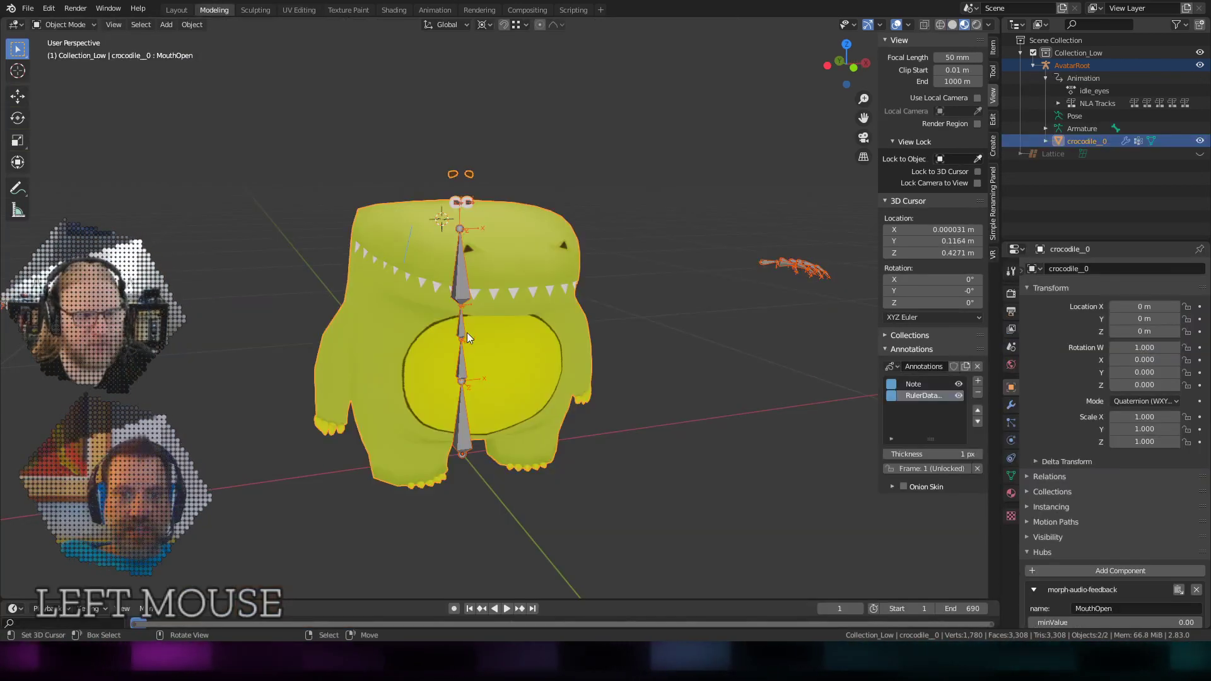
pyautogui.moveTo(466, 331); pyautogui.dragTo(608, 344, button='middle')
pyautogui.scroll(3, 538, 327)
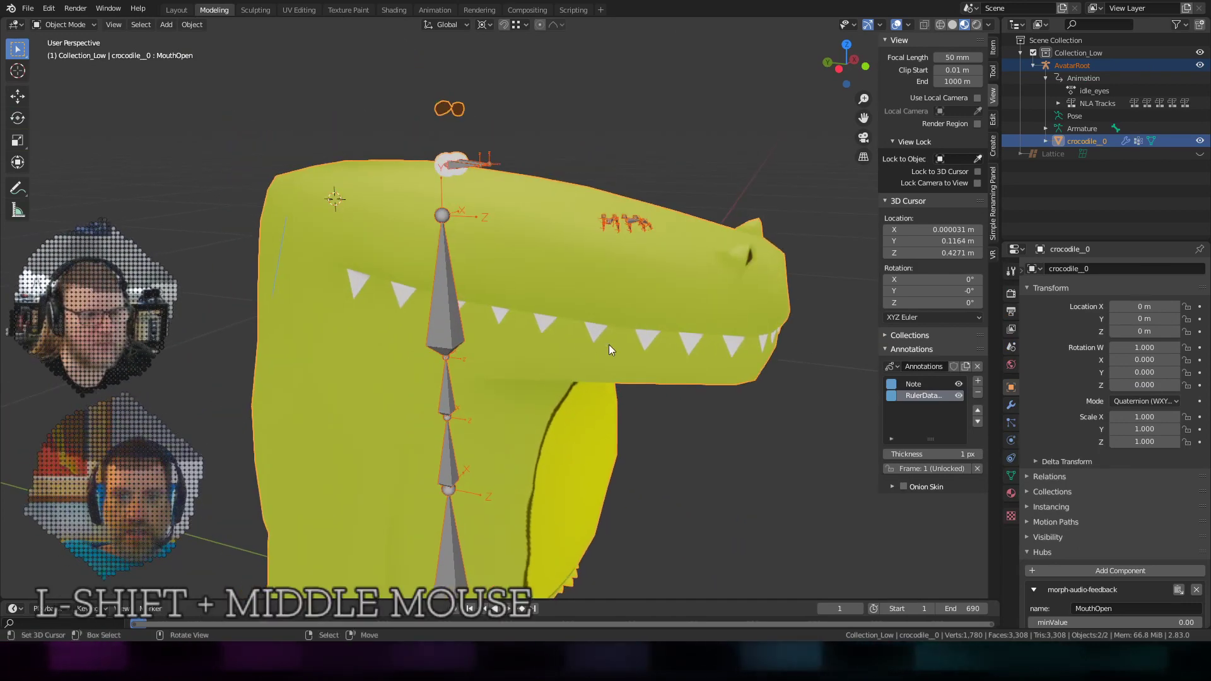
# - Test the MouthOpen shape key by raising it to 1 and returning it to 0
pyautogui.click(1011, 475)
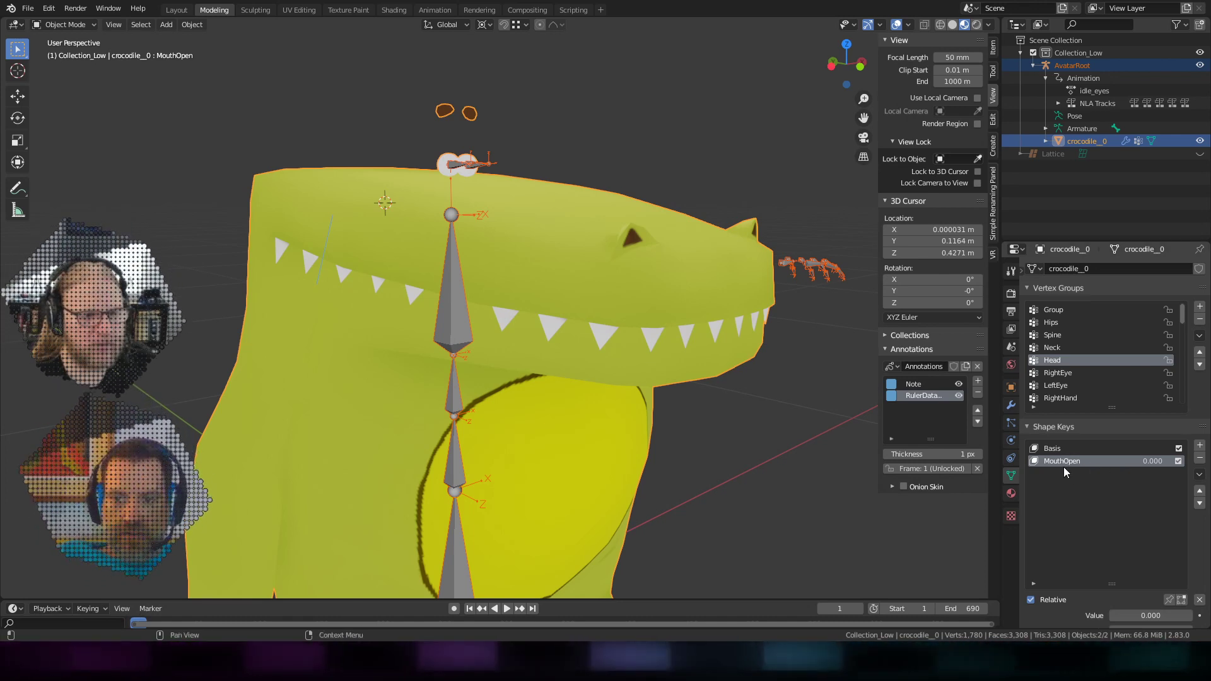
pyautogui.keyDown('ctrl'); pyautogui.moveTo(1061, 487); pyautogui.dragTo(1118, 516, button='middle'); pyautogui.keyUp('ctrl')
pyautogui.scroll(-4, 1118, 516)
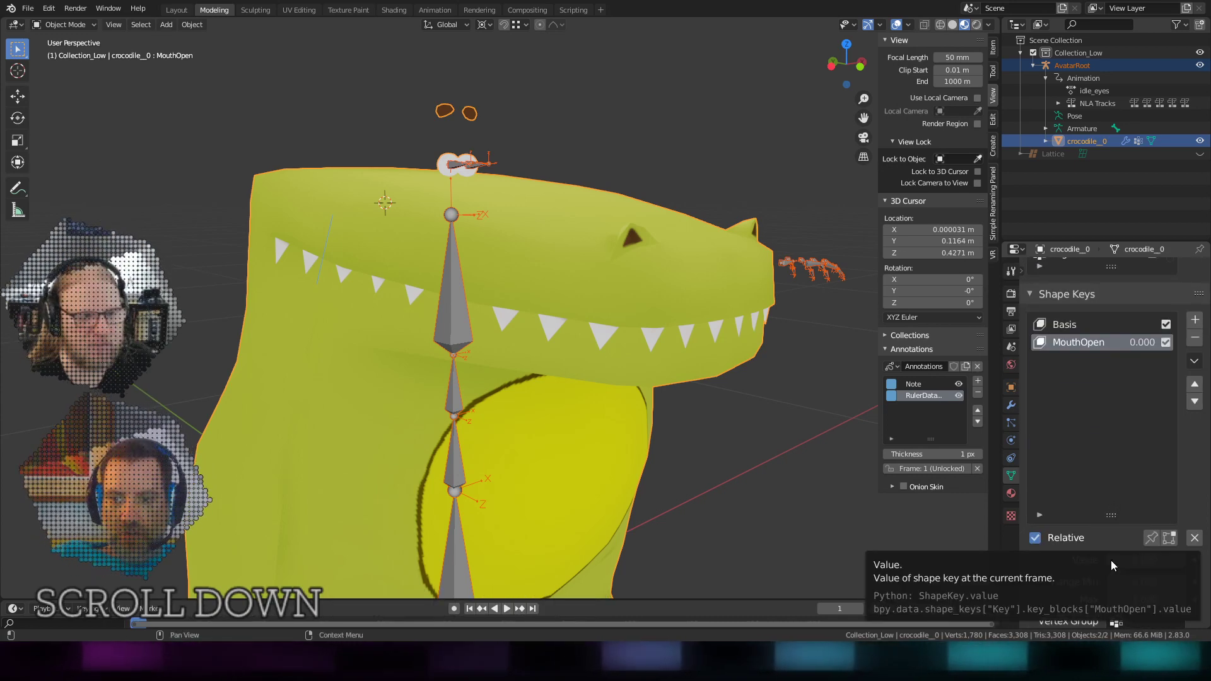
pyautogui.click(1110, 560)
pyautogui.moveTo(1110, 560)
pyautogui.mouseDown()
pyautogui.moveTo(1184, 560)
pyautogui.moveTo(1109, 560)
pyautogui.mouseUp()
pyautogui.moveTo(555, 253)
pyautogui.mouseDown(button='middle')
pyautogui.moveTo(566, 247)
pyautogui.moveTo(568, 268)
pyautogui.mouseUp(button='middle')
pyautogui.moveTo(1116, 560)
pyautogui.mouseDown()
pyautogui.moveTo(1173, 560)
pyautogui.moveTo(1110, 560)
pyautogui.mouseUp()
# - Open the Collection_Low collection's options, then return to Mozilla Hubs
pyautogui.moveTo(669, 351); pyautogui.dragTo(637, 353, button='middle')
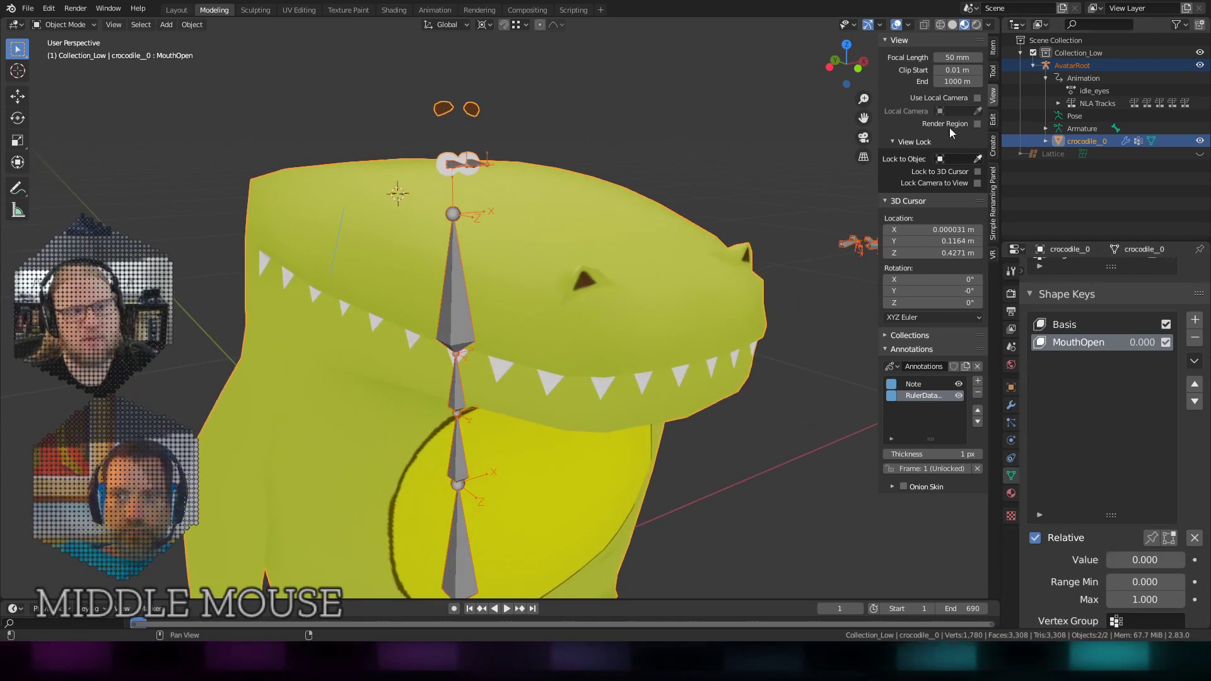
pyautogui.click(1089, 53)
pyautogui.rightClick(1089, 57)
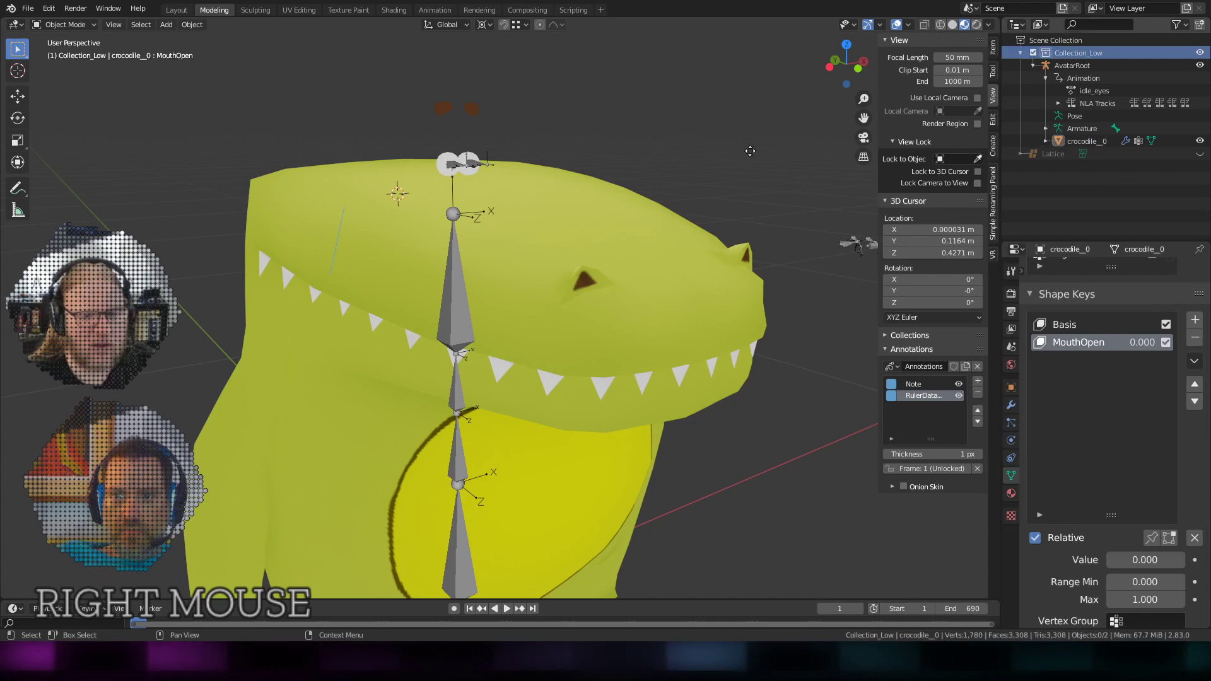
pyautogui.click(227, 622)
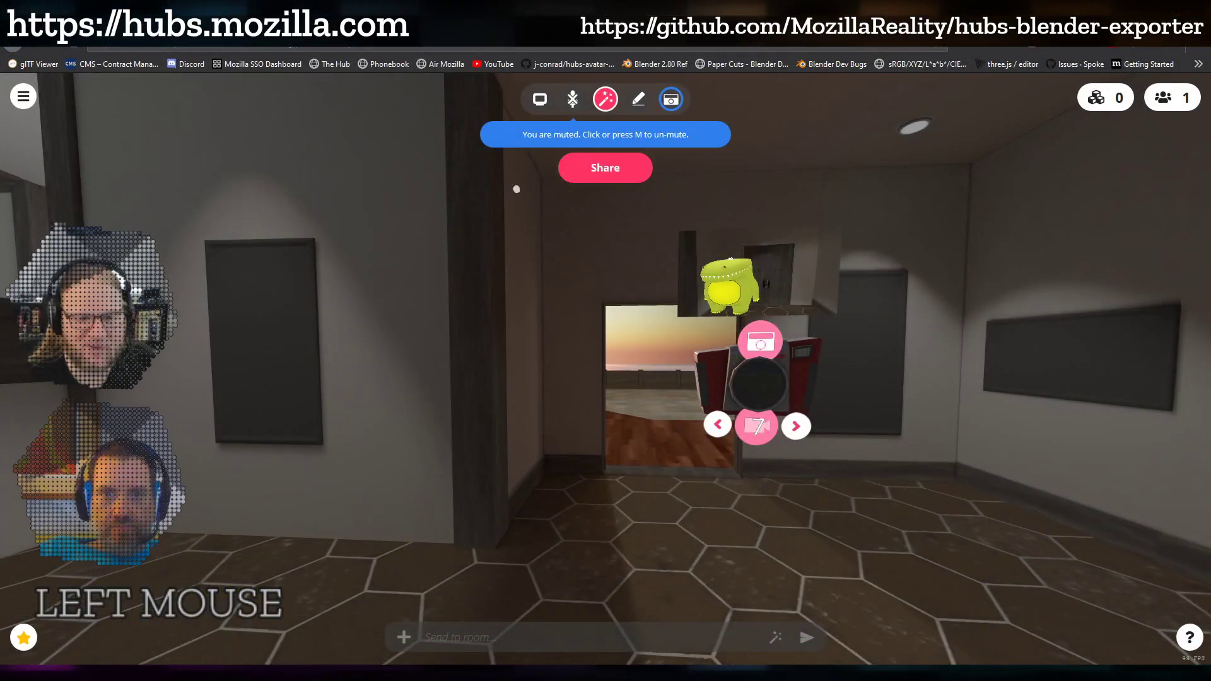
# - Change the Hubs avatar to one of the saved avatars under Set Name & Avatar
pyautogui.click(23, 97)
pyautogui.click(58, 159)
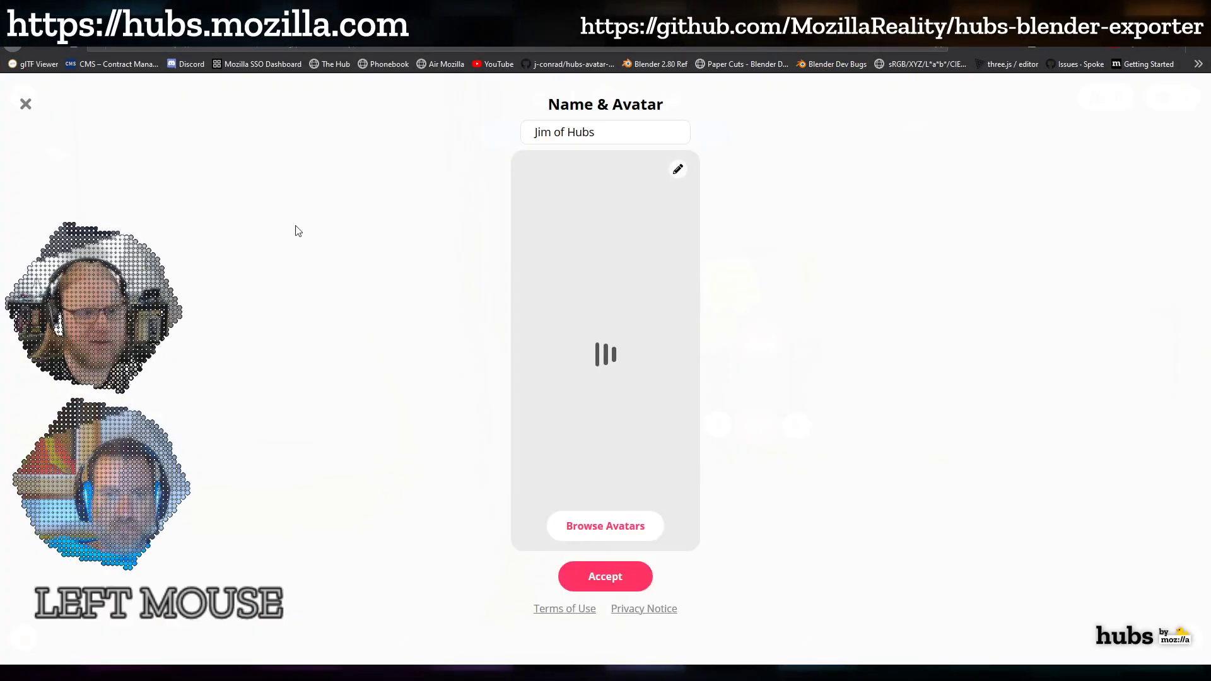
pyautogui.click(595, 529)
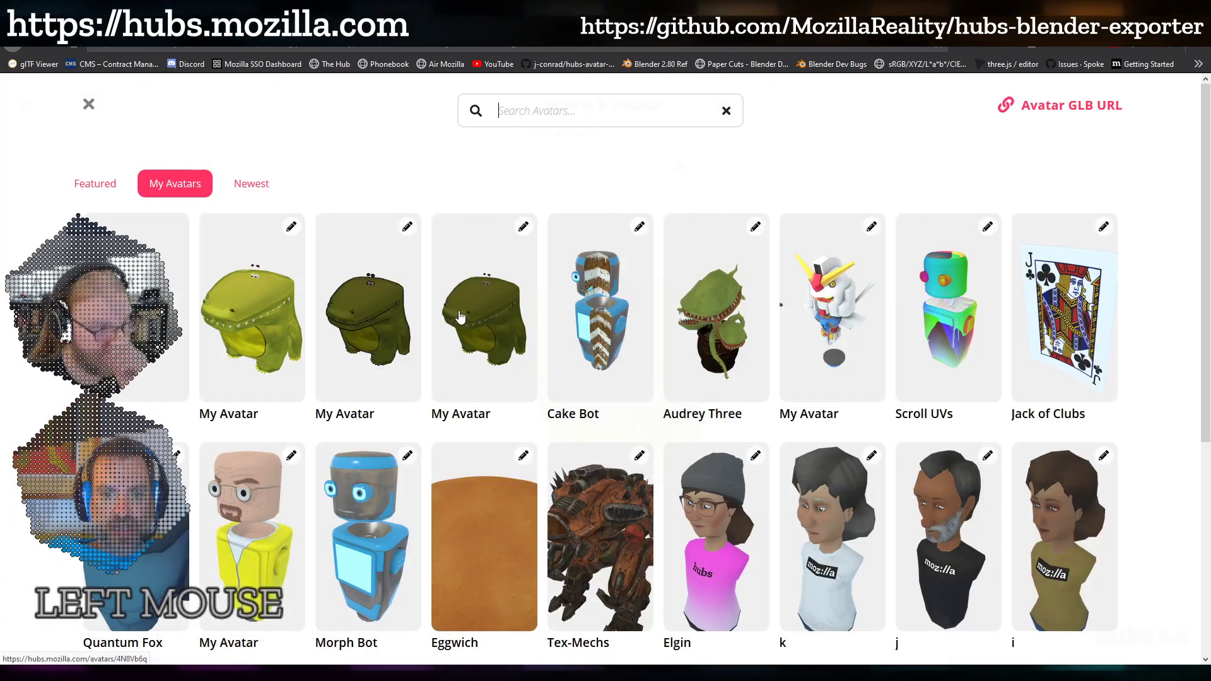
pyautogui.click(460, 317)
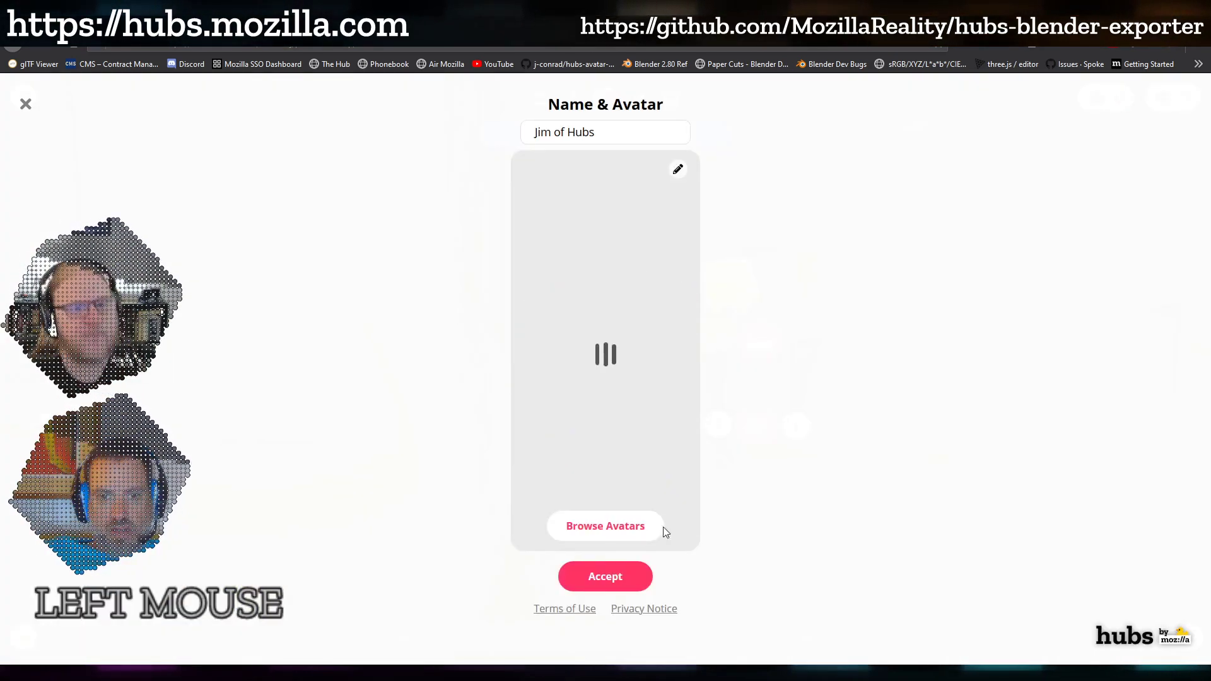
pyautogui.click(605, 576)
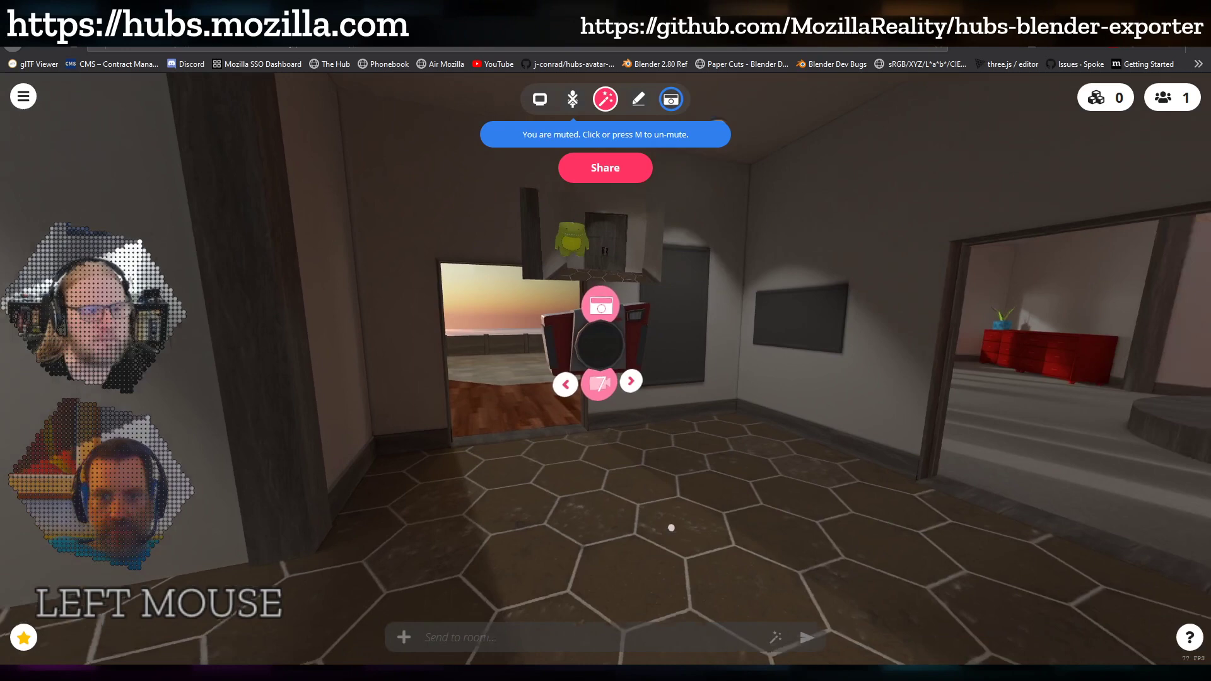
# - Walk with WASD and turn the view until the camera object is centred up close
pyautogui.moveTo(671, 527); pyautogui.dragTo(688, 480)
pyautogui.press('w')
pyautogui.press('a')
pyautogui.press('d')
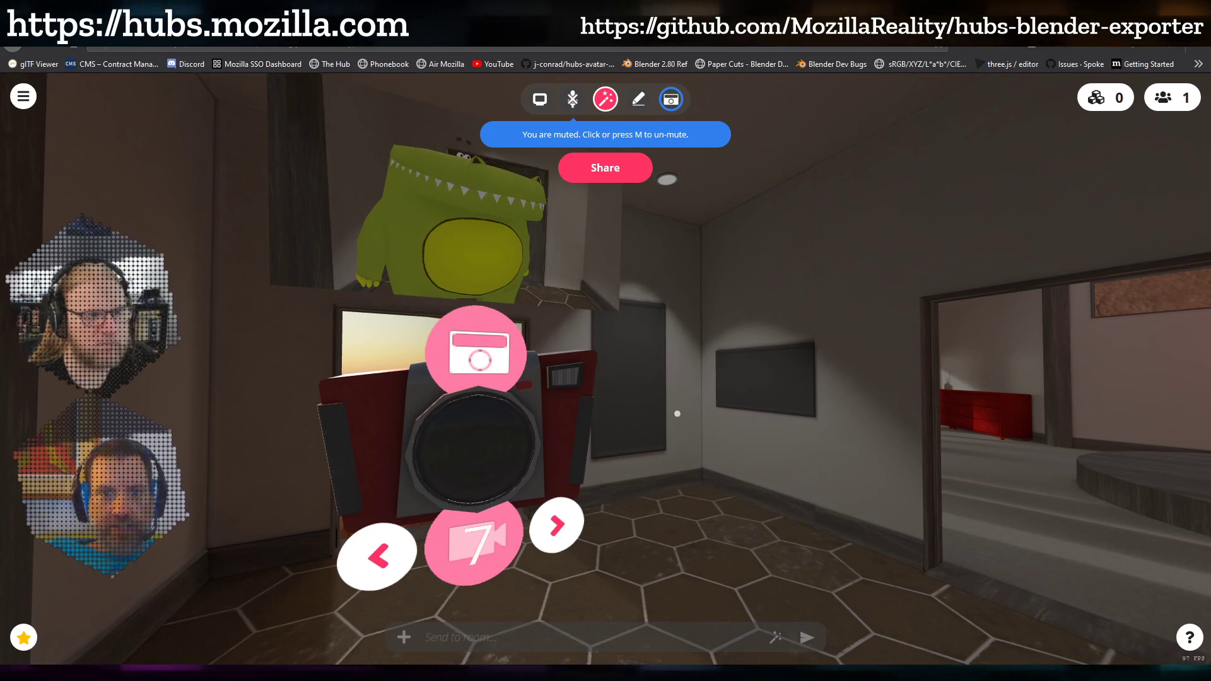
pyautogui.moveTo(676, 412); pyautogui.dragTo(648, 401)
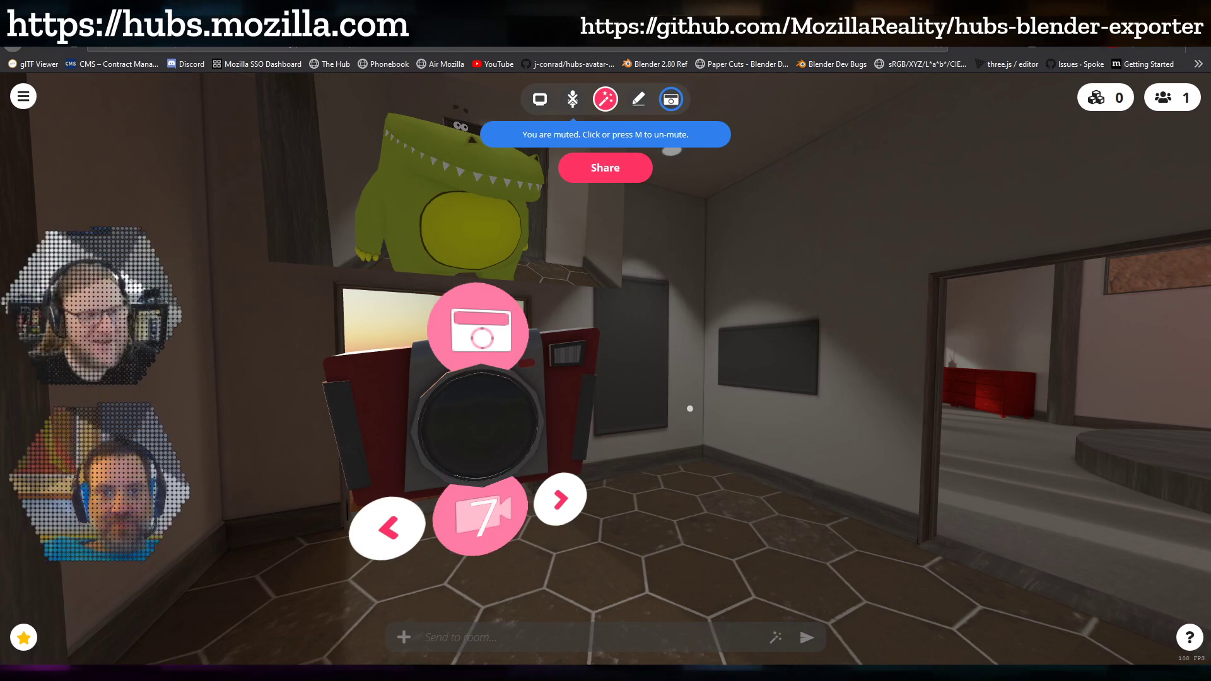
pyautogui.moveTo(690, 408); pyautogui.dragTo(531, 409)
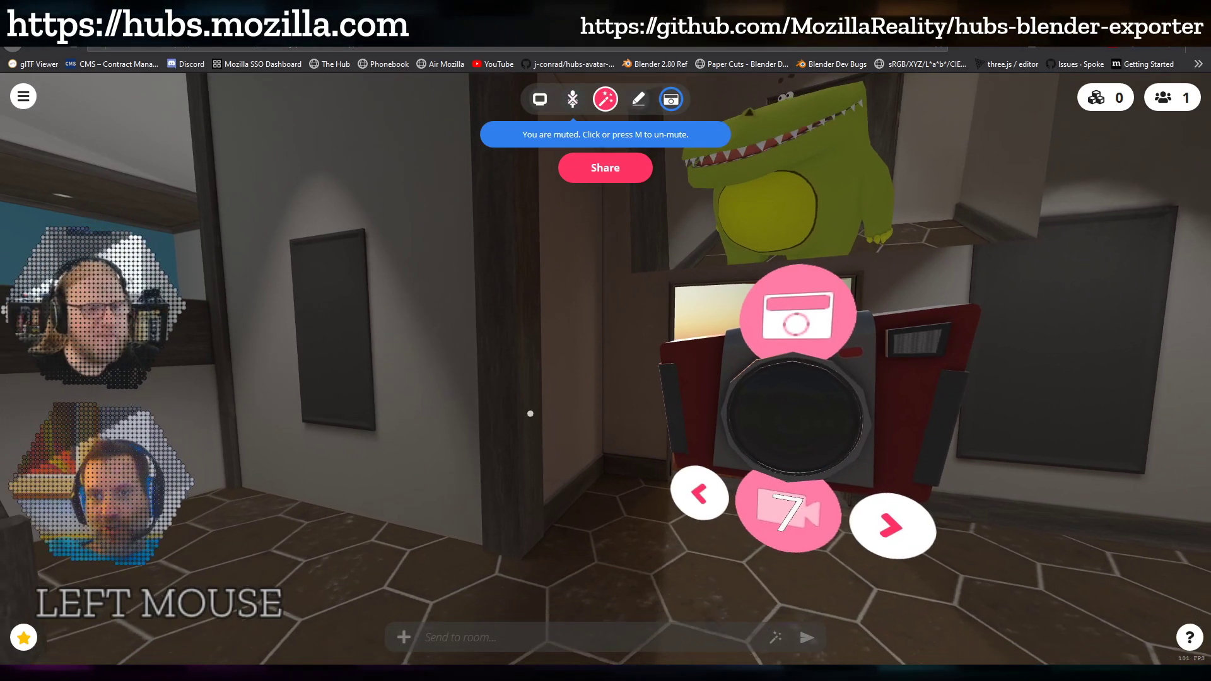
pyautogui.moveTo(530, 411); pyautogui.dragTo(258, 218)
# - Walk around to frame the camera and crocodile
pyautogui.press('w')
pyautogui.press('d')
pyautogui.press('s')
# - Switch the avatar to Audrey Three from My Avatars and accept it
pyautogui.click(23, 96)
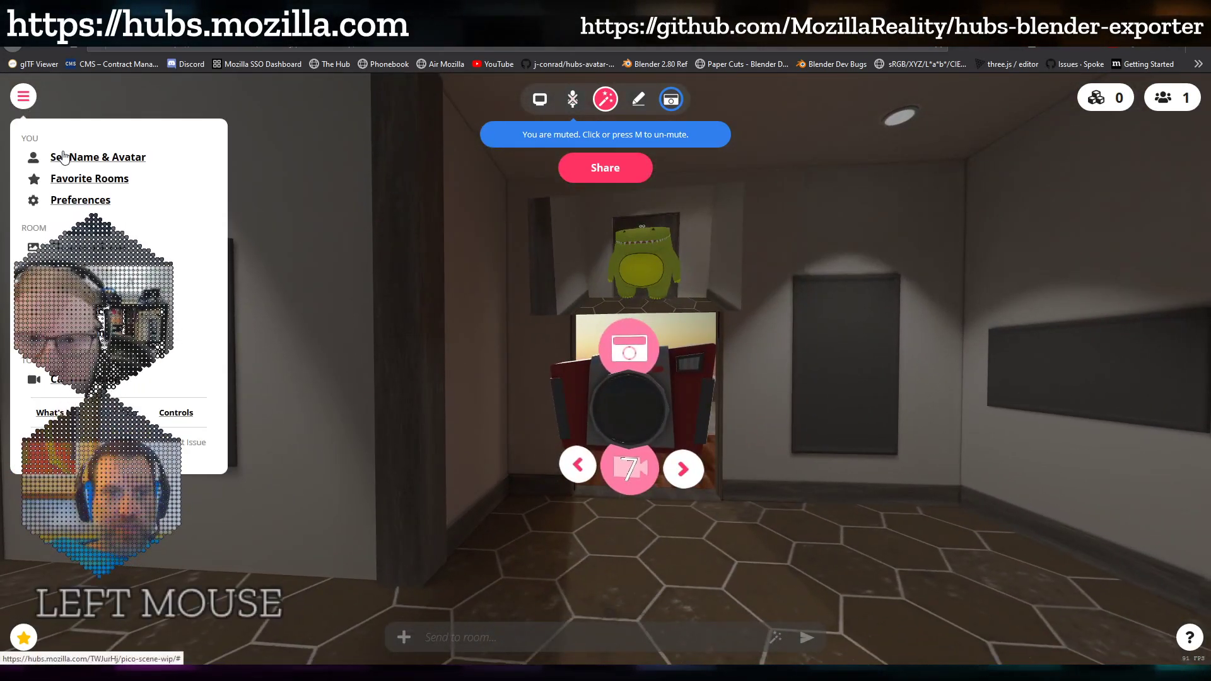
pyautogui.click(60, 156)
pyautogui.click(613, 536)
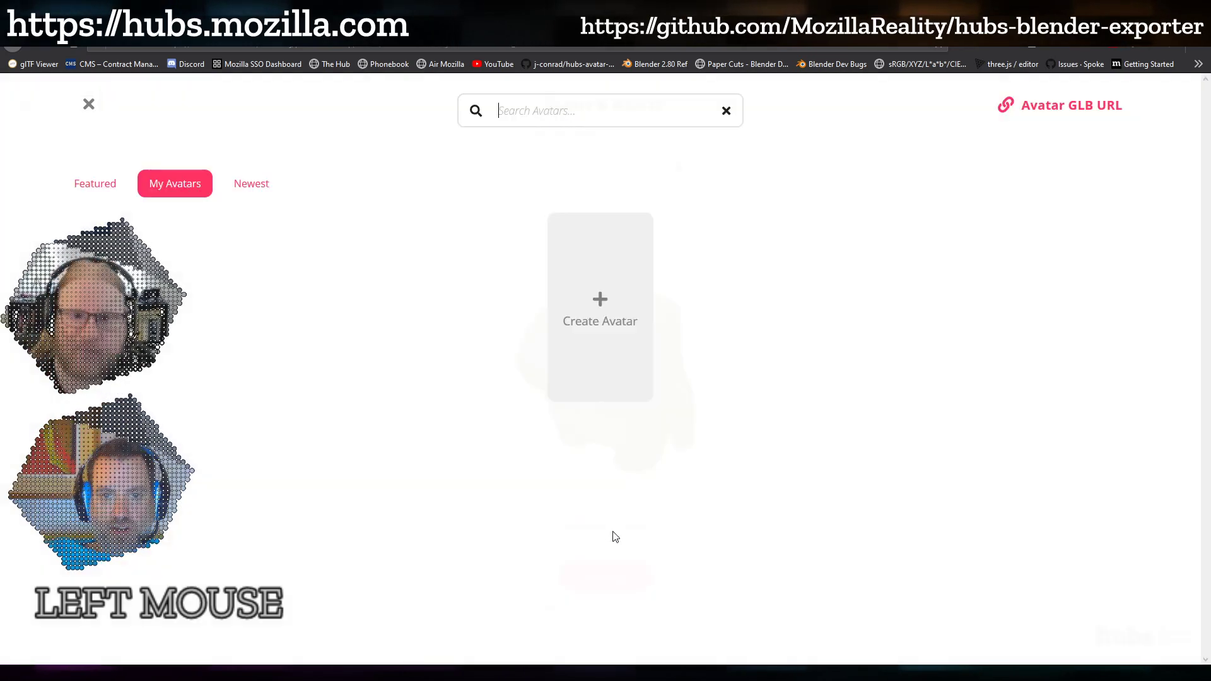
pyautogui.click(703, 390)
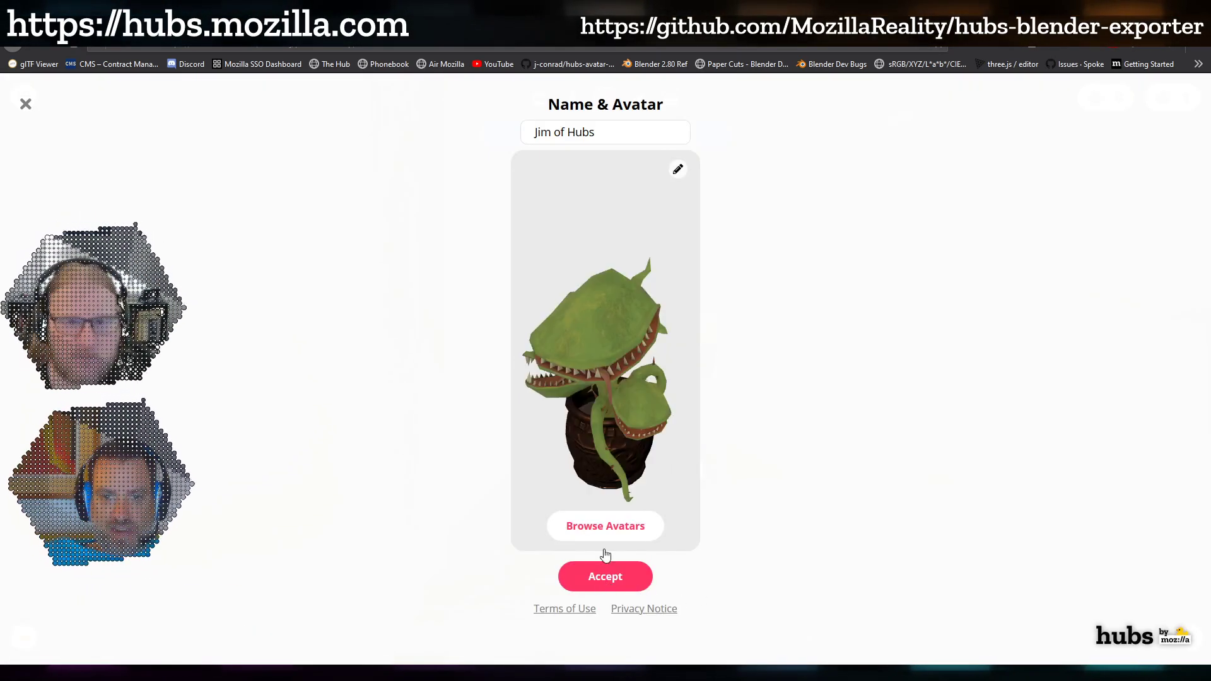
pyautogui.moveTo(621, 372)
pyautogui.mouseDown()
pyautogui.moveTo(554, 376)
pyautogui.moveTo(697, 394)
pyautogui.moveTo(740, 381)
pyautogui.moveTo(702, 394)
pyautogui.moveTo(632, 377)
pyautogui.moveTo(684, 386)
pyautogui.moveTo(670, 369)
pyautogui.moveTo(672, 380)
pyautogui.moveTo(556, 383)
pyautogui.moveTo(673, 385)
pyautogui.moveTo(603, 380)
pyautogui.mouseUp()
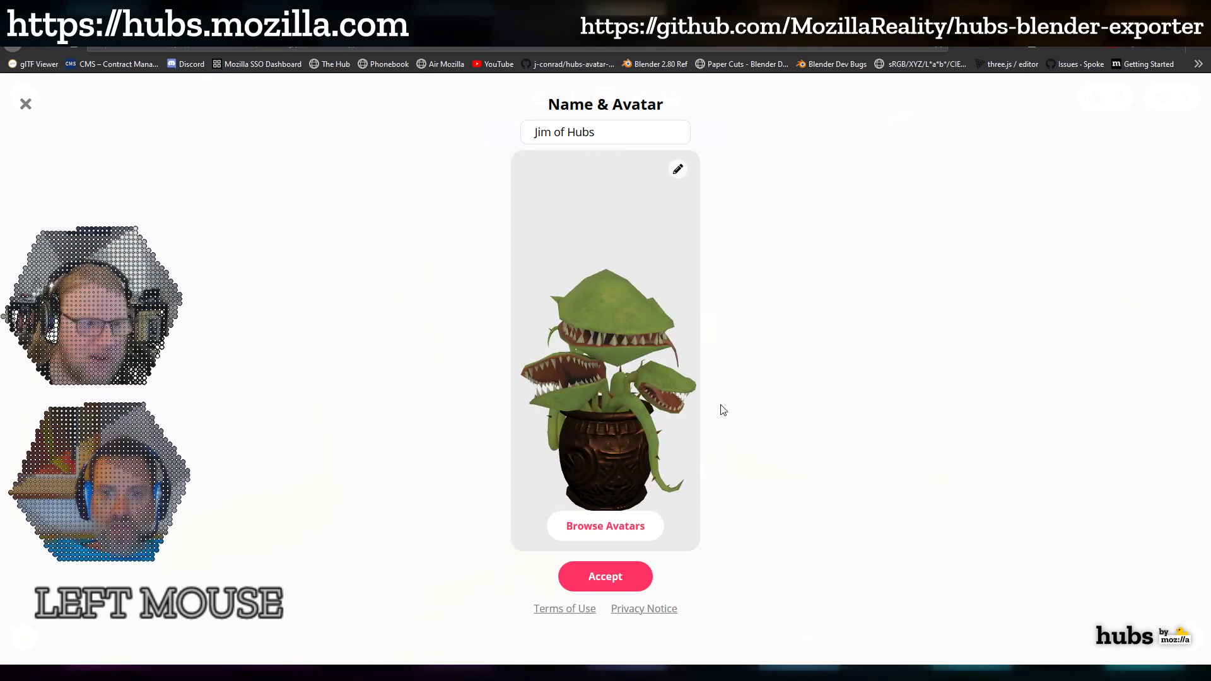
pyautogui.click(619, 580)
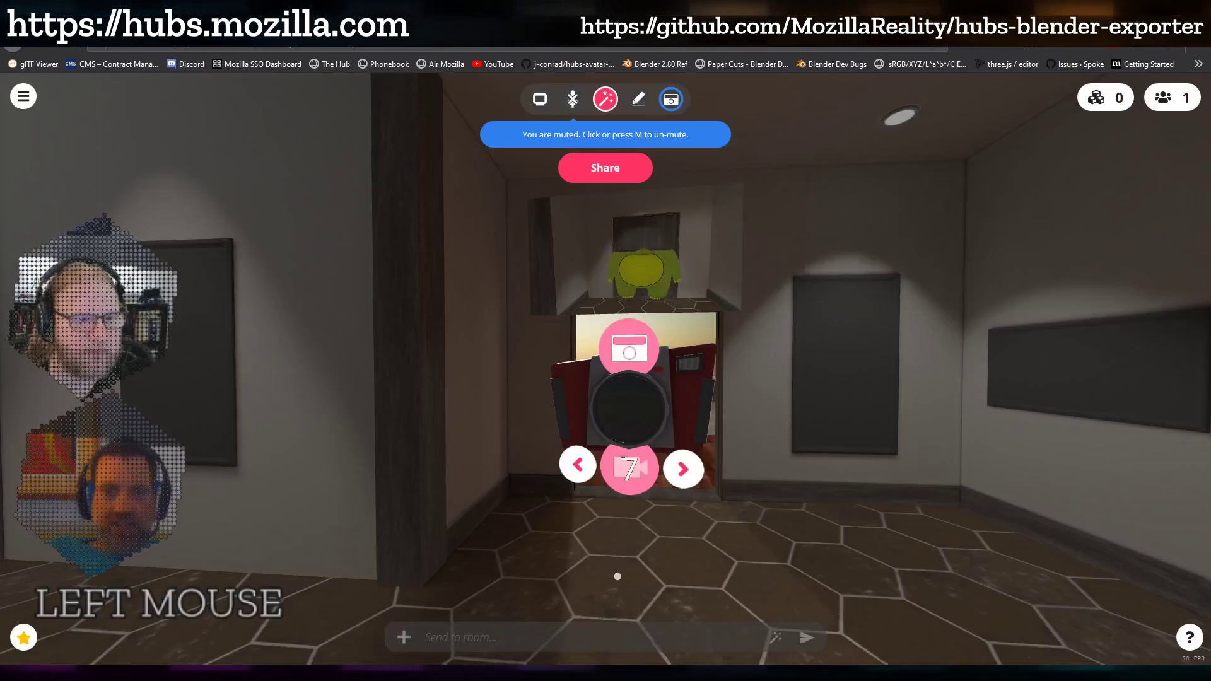
# - Turn the view until the plant avatar shows behind the camera, with the doorway on the right
pyautogui.moveTo(618, 575); pyautogui.dragTo(636, 482)
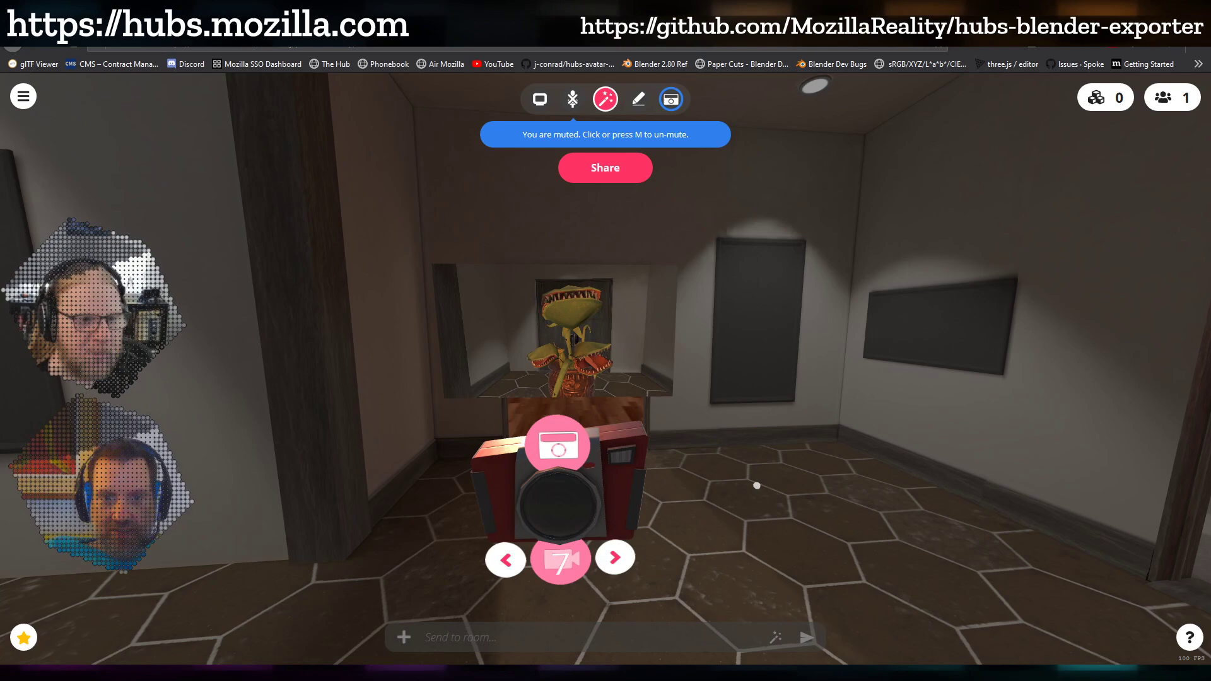
pyautogui.moveTo(758, 485)
pyautogui.mouseDown()
pyautogui.moveTo(870, 492)
pyautogui.moveTo(845, 504)
pyautogui.moveTo(862, 509)
pyautogui.moveTo(567, 465)
pyautogui.moveTo(805, 483)
pyautogui.moveTo(764, 566)
pyautogui.moveTo(786, 435)
pyautogui.moveTo(811, 561)
pyautogui.moveTo(851, 510)
pyautogui.moveTo(896, 521)
pyautogui.moveTo(838, 426)
pyautogui.moveTo(792, 490)
pyautogui.moveTo(655, 522)
pyautogui.moveTo(710, 505)
pyautogui.moveTo(824, 505)
pyautogui.moveTo(768, 504)
pyautogui.mouseUp()
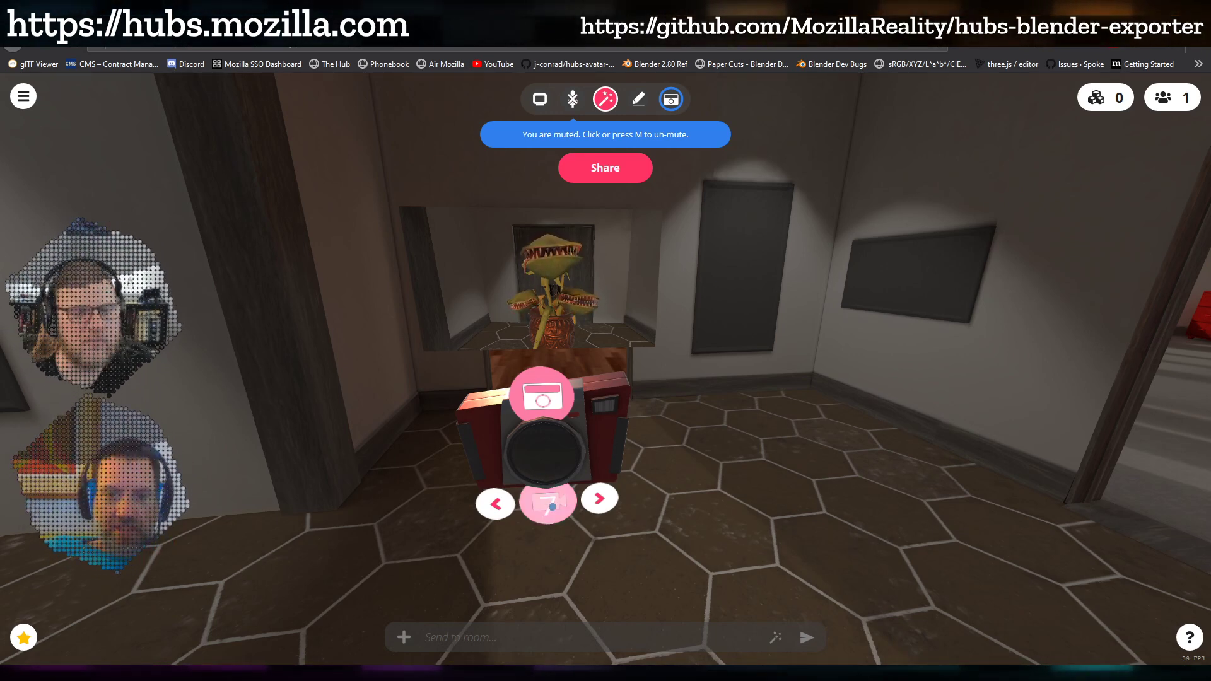
pyautogui.moveTo(726, 409); pyautogui.dragTo(744, 310)
# - Step back and forth to reposition near the camera object
pyautogui.press('s')
pyautogui.press('w')
pyautogui.press('s')
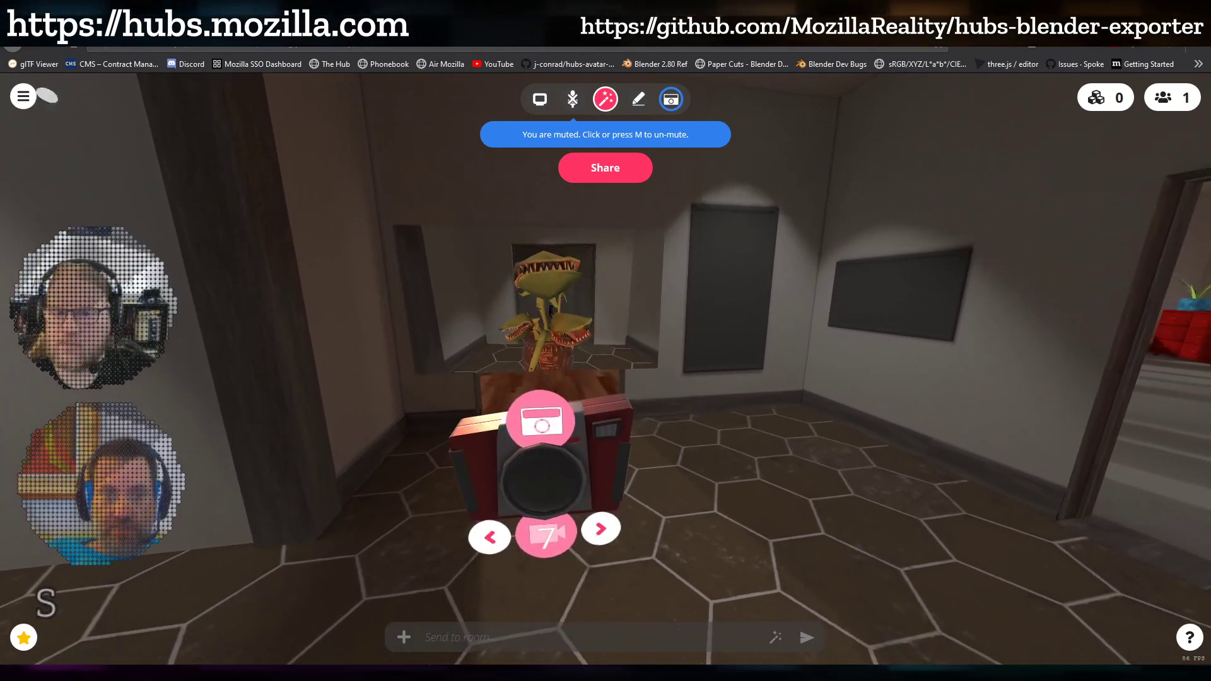
# - Switch the avatar to Jack of Clubs from My Avatars and accept it
pyautogui.click(23, 100)
pyautogui.click(78, 159)
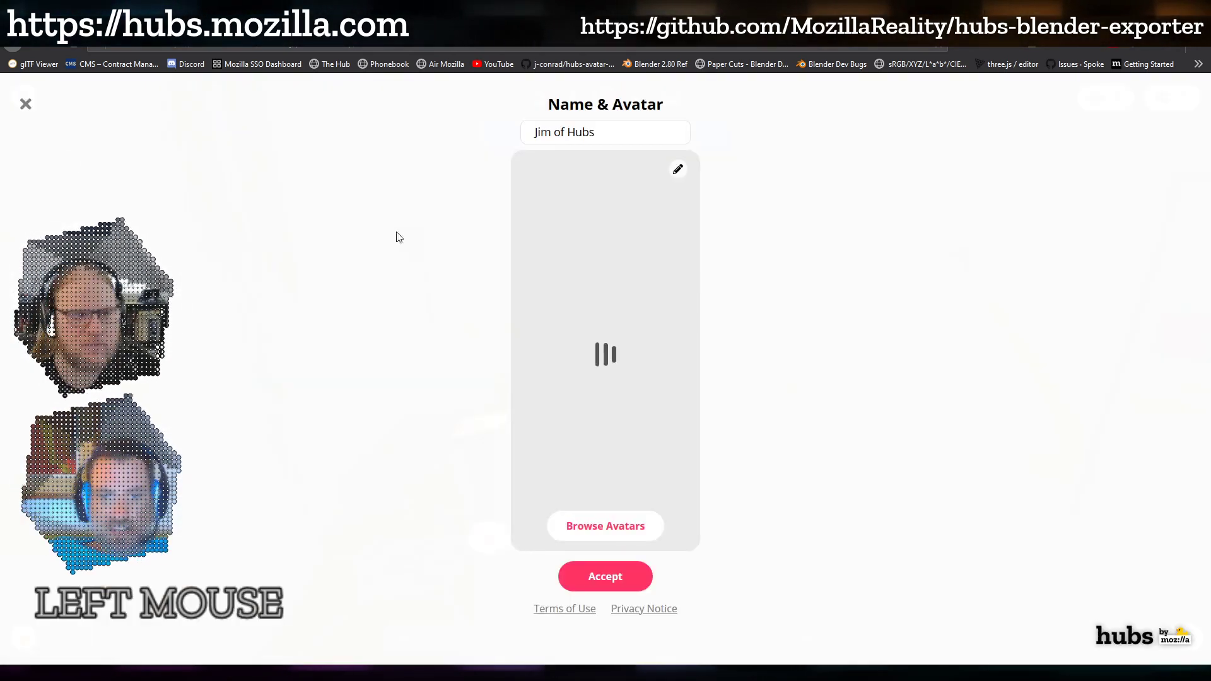
pyautogui.click(605, 525)
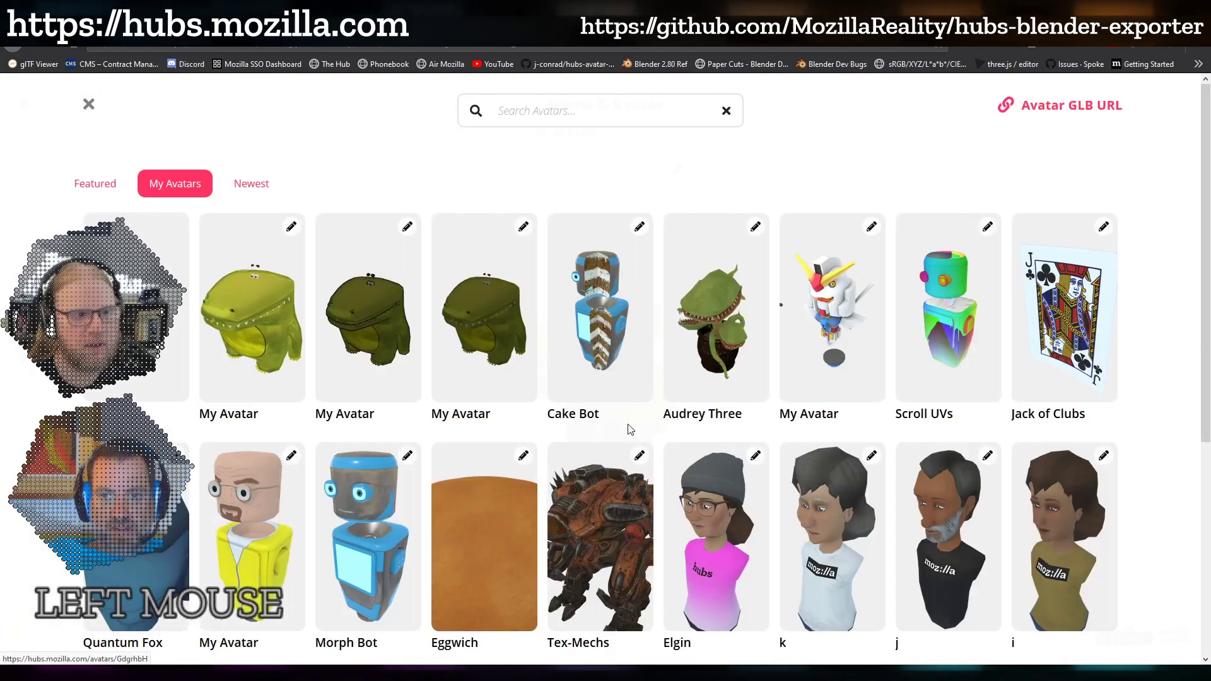
pyautogui.click(1089, 343)
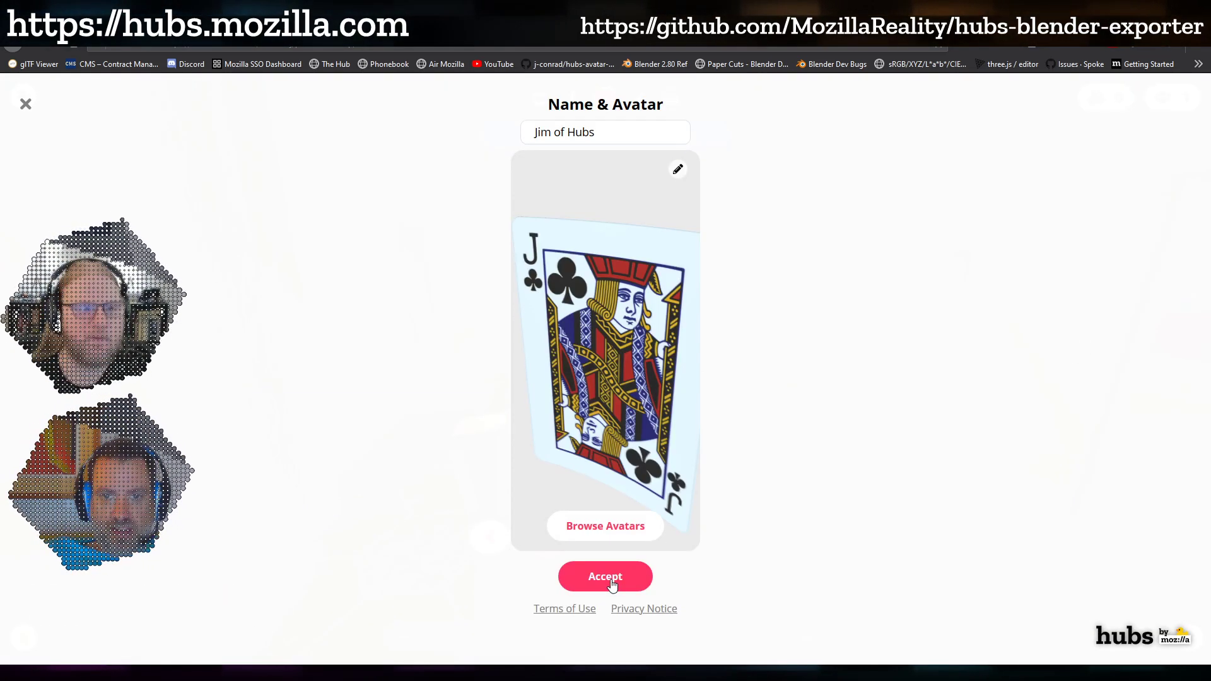
pyautogui.moveTo(590, 404); pyautogui.dragTo(669, 359)
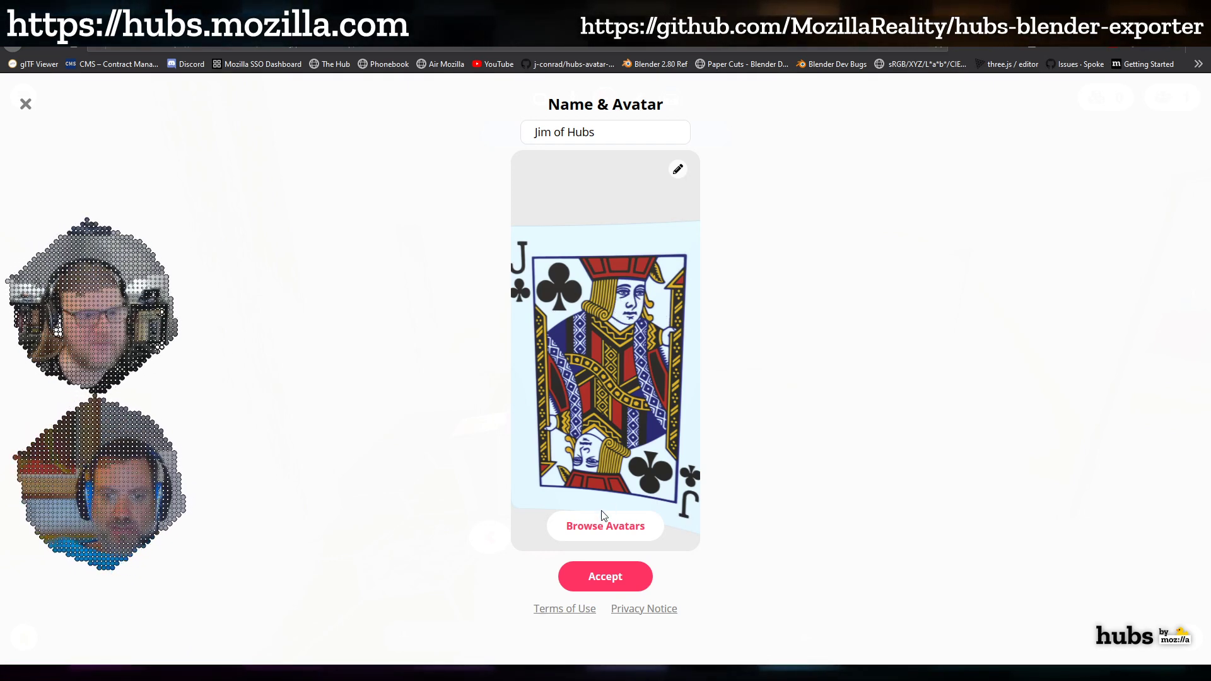
pyautogui.click(605, 577)
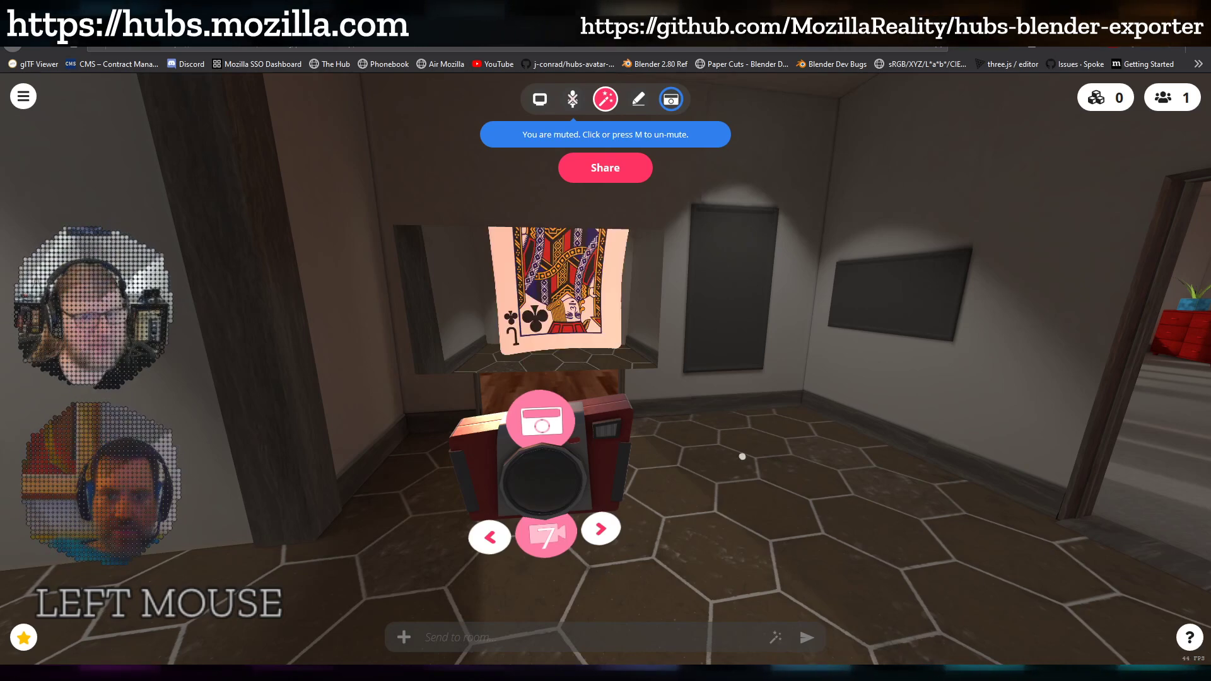
# - Carry the camera object in front of the card down the hallway, then reload the room page
pyautogui.moveTo(543, 479); pyautogui.dragTo(709, 315)
pyautogui.press('d')
pyautogui.scroll(-3, 578, 329)
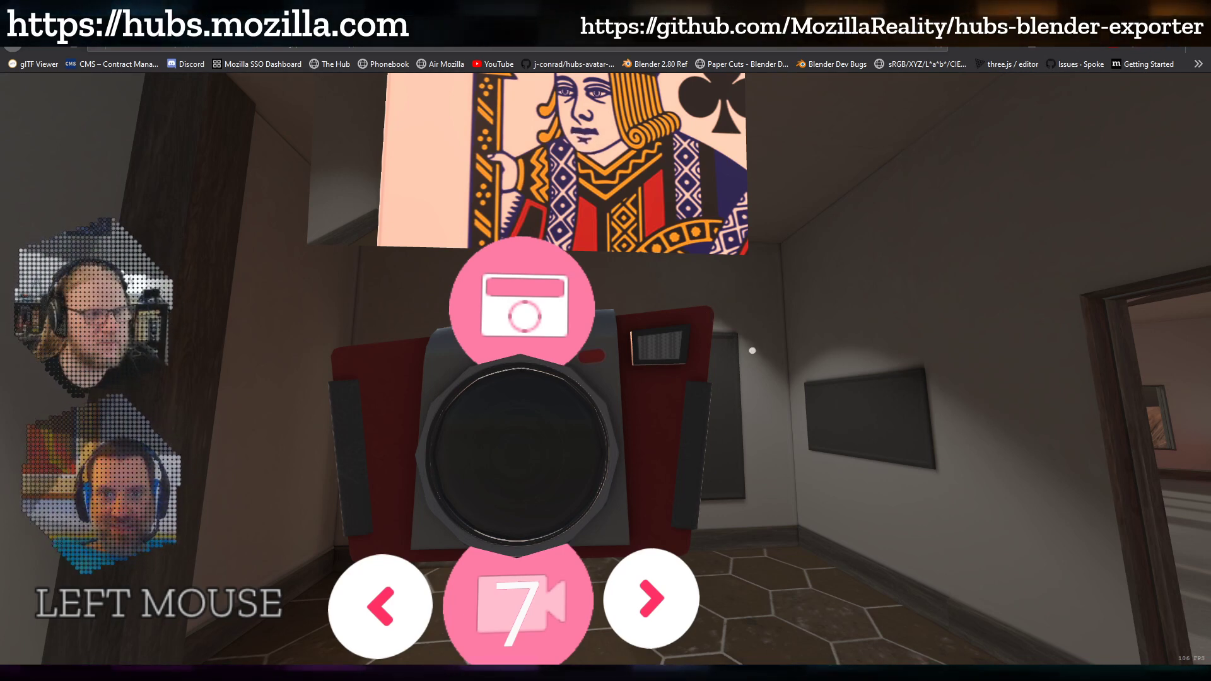
pyautogui.press('s')
pyautogui.click(631, 447)
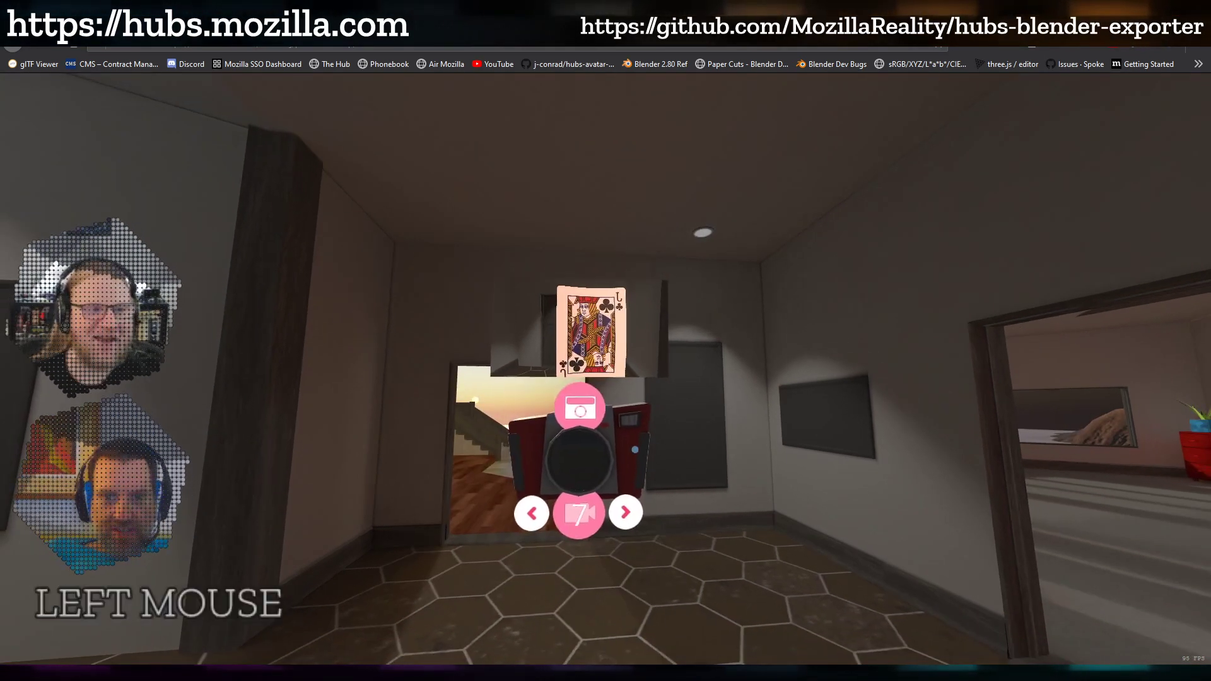
pyautogui.moveTo(631, 447); pyautogui.dragTo(633, 458)
pyautogui.press('w')
pyautogui.moveTo(755, 437); pyautogui.dragTo(729, 447)
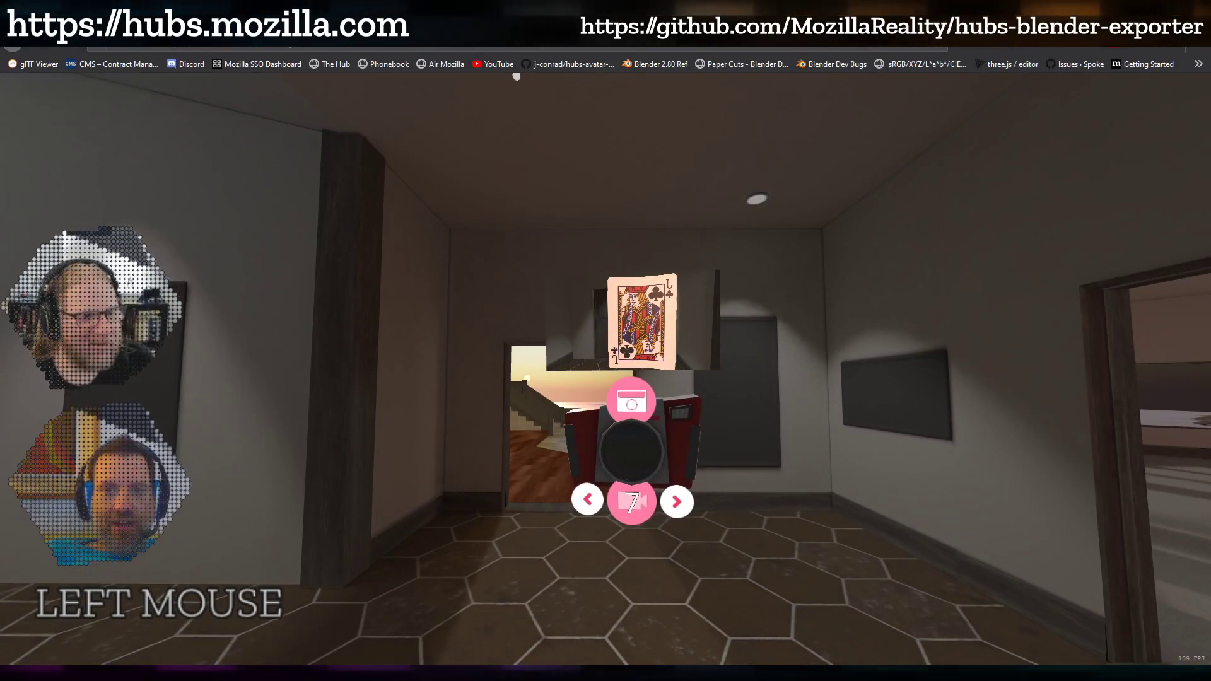
pyautogui.click(535, 75)
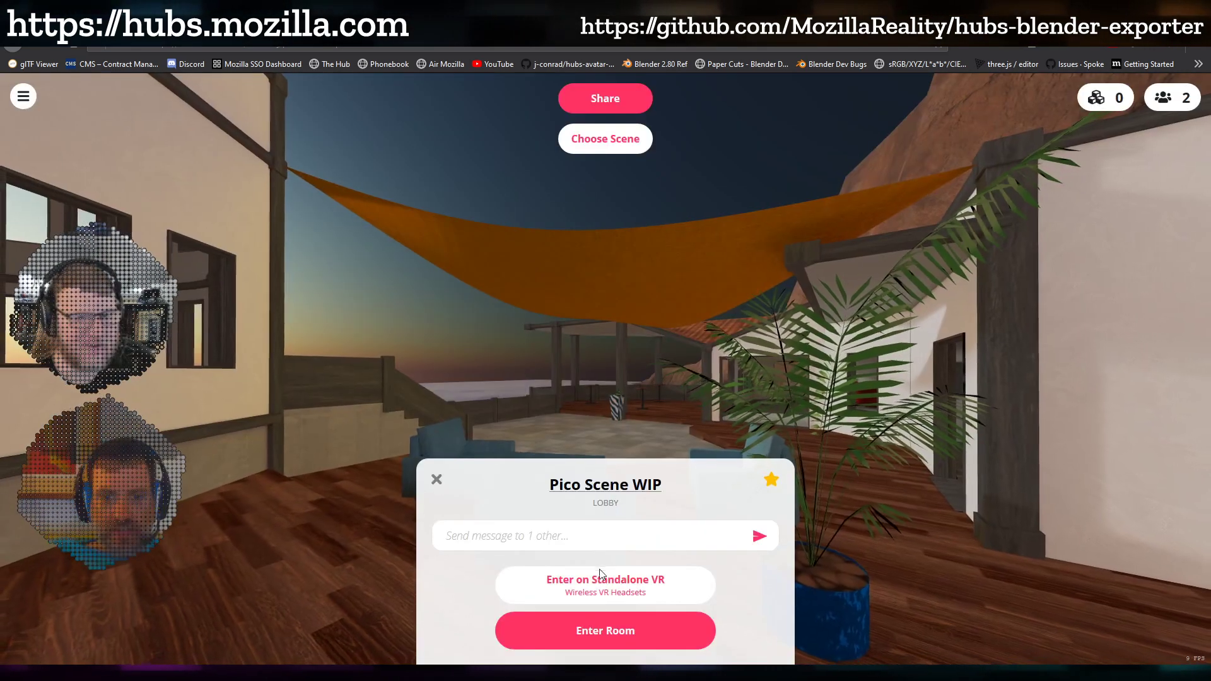
# - Enter the room after Audio Setup, face the Jack of Clubs card, and snap the browser left
pyautogui.click(592, 631)
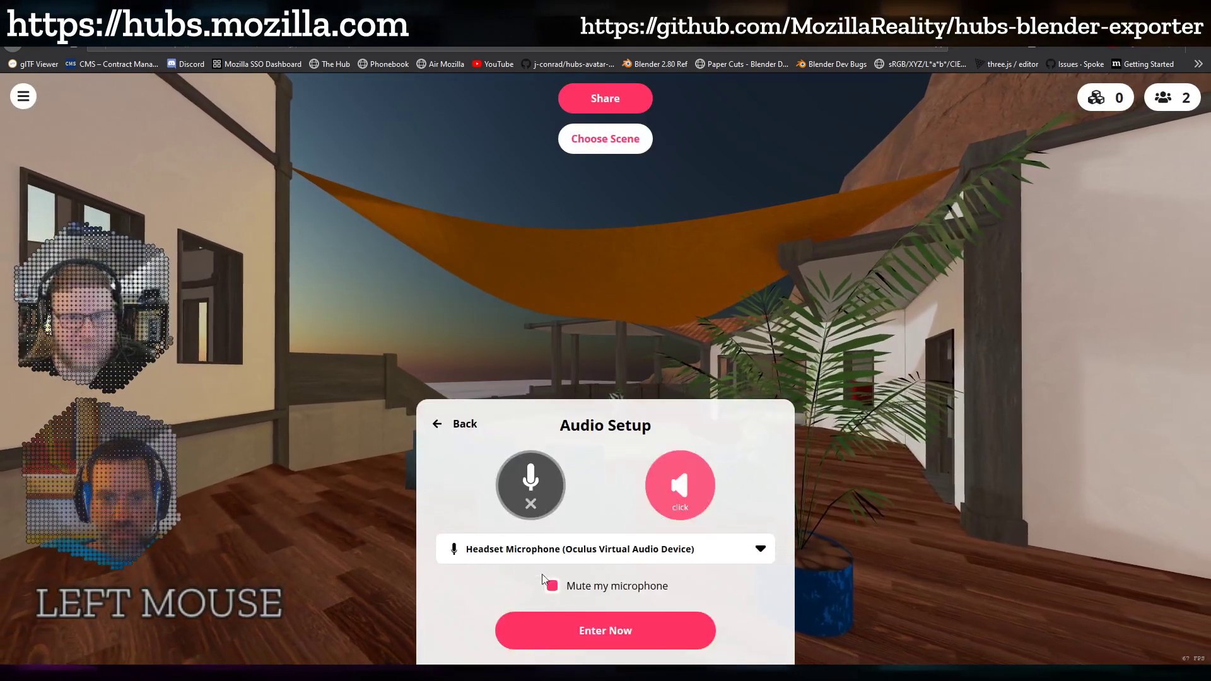
pyautogui.click(570, 634)
pyautogui.press('a')
pyautogui.moveTo(495, 456); pyautogui.dragTo(720, 120)
pyautogui.press('s')
pyautogui.press('s')
pyautogui.press('s')
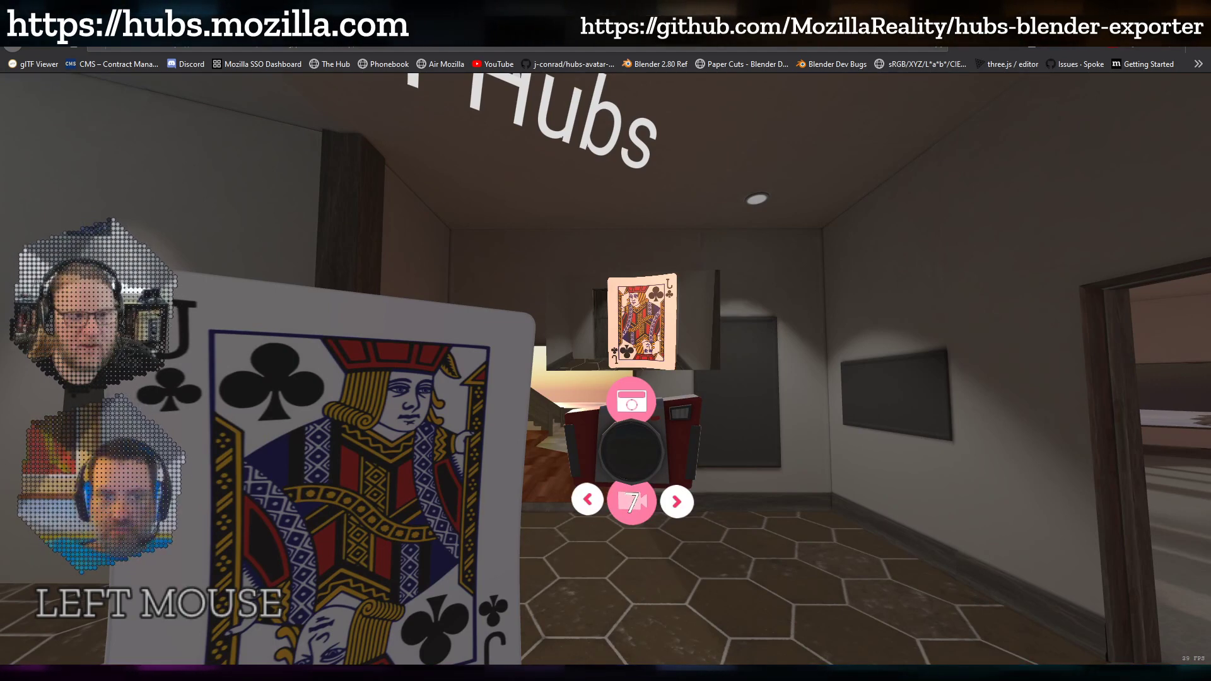
pyautogui.press('super+Left')
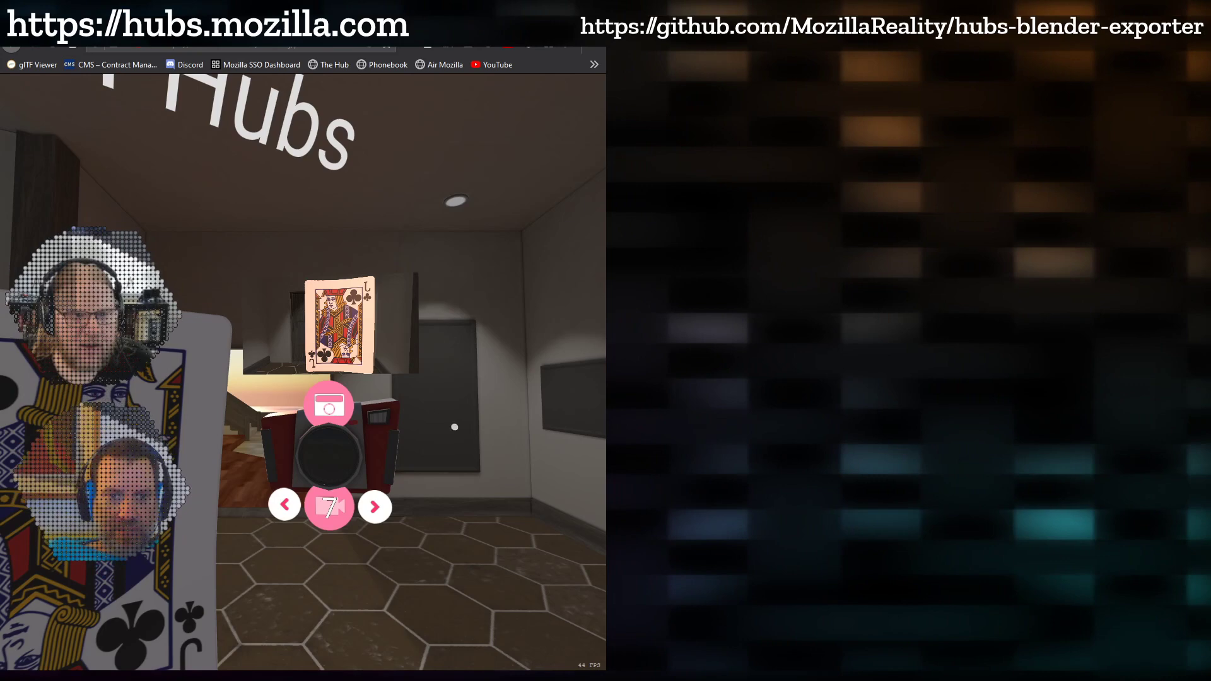
# - Look around the room until the Jack of Clubs card stands face-on and close
pyautogui.moveTo(459, 448); pyautogui.dragTo(431, 451)
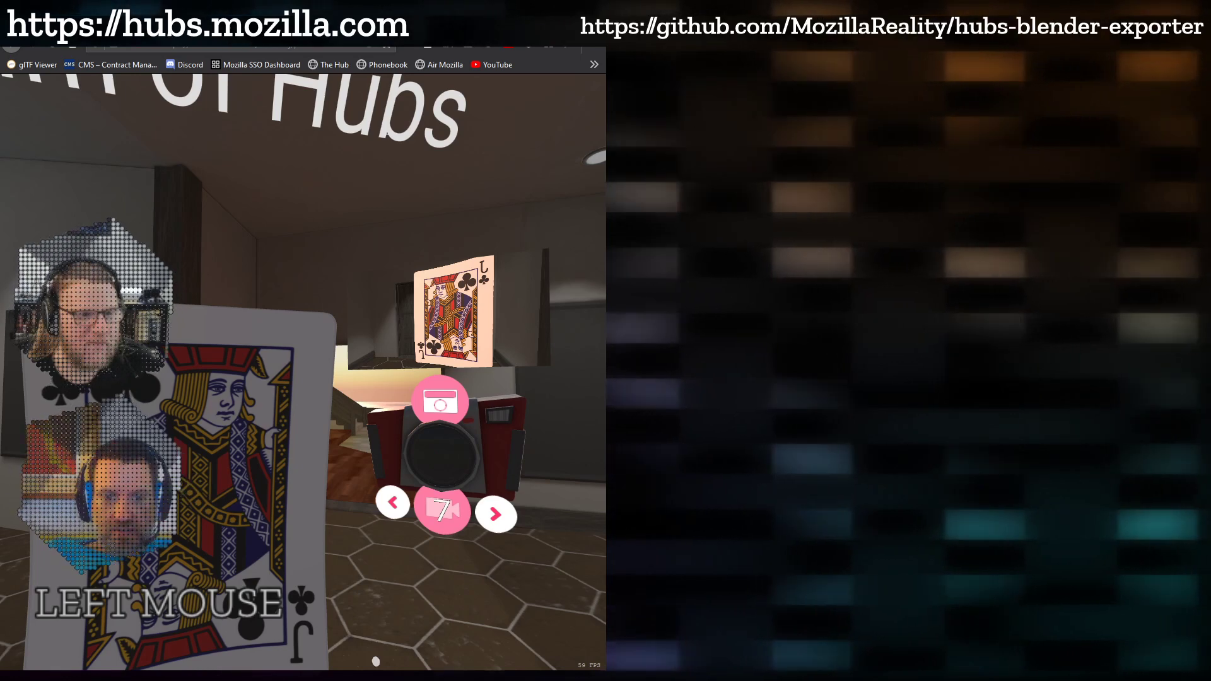
pyautogui.click(475, 601)
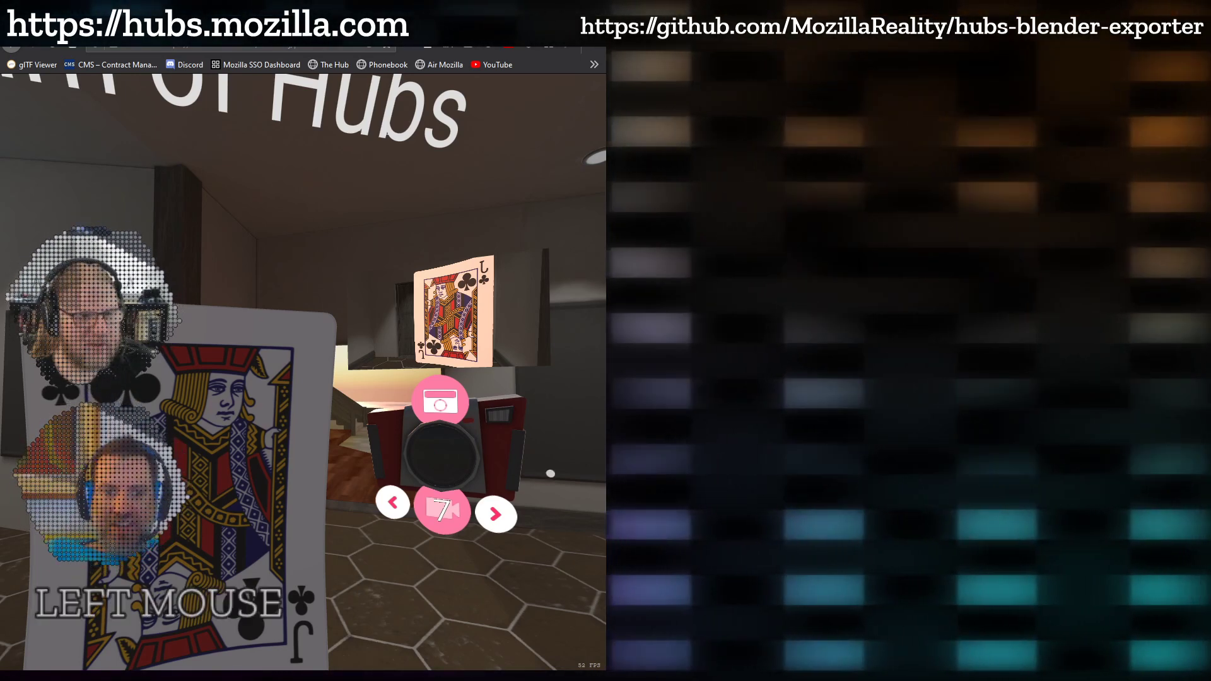
pyautogui.moveTo(400, 587); pyautogui.dragTo(456, 548)
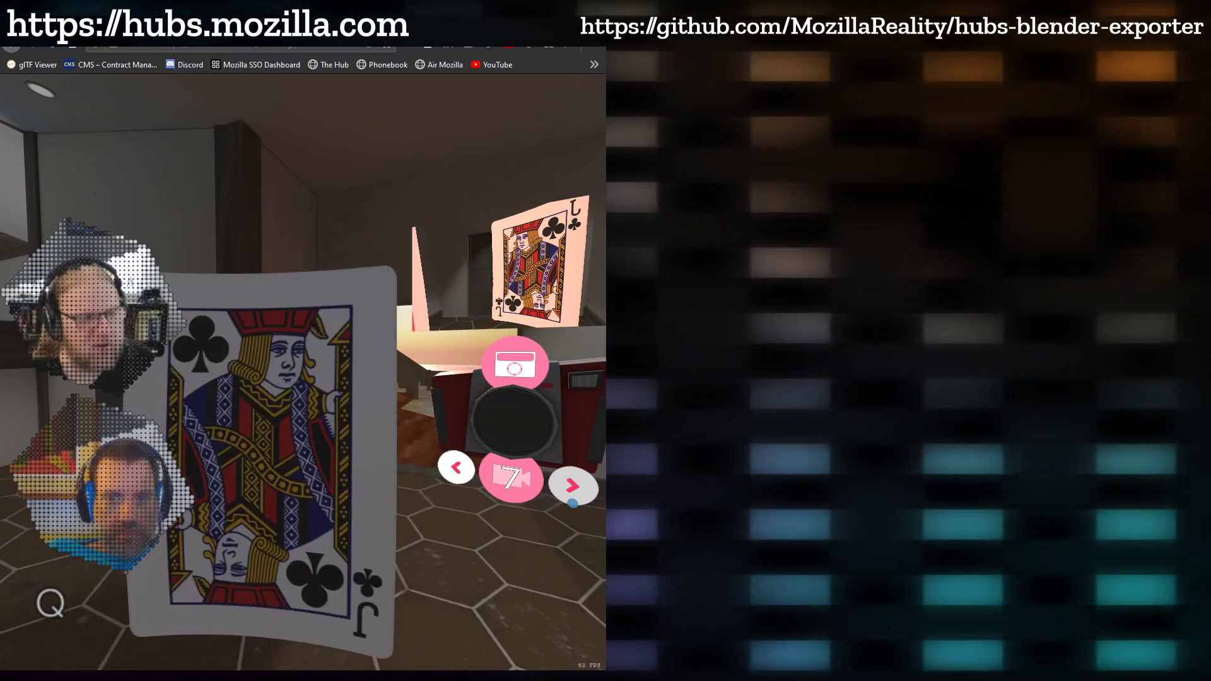
pyautogui.click(572, 502)
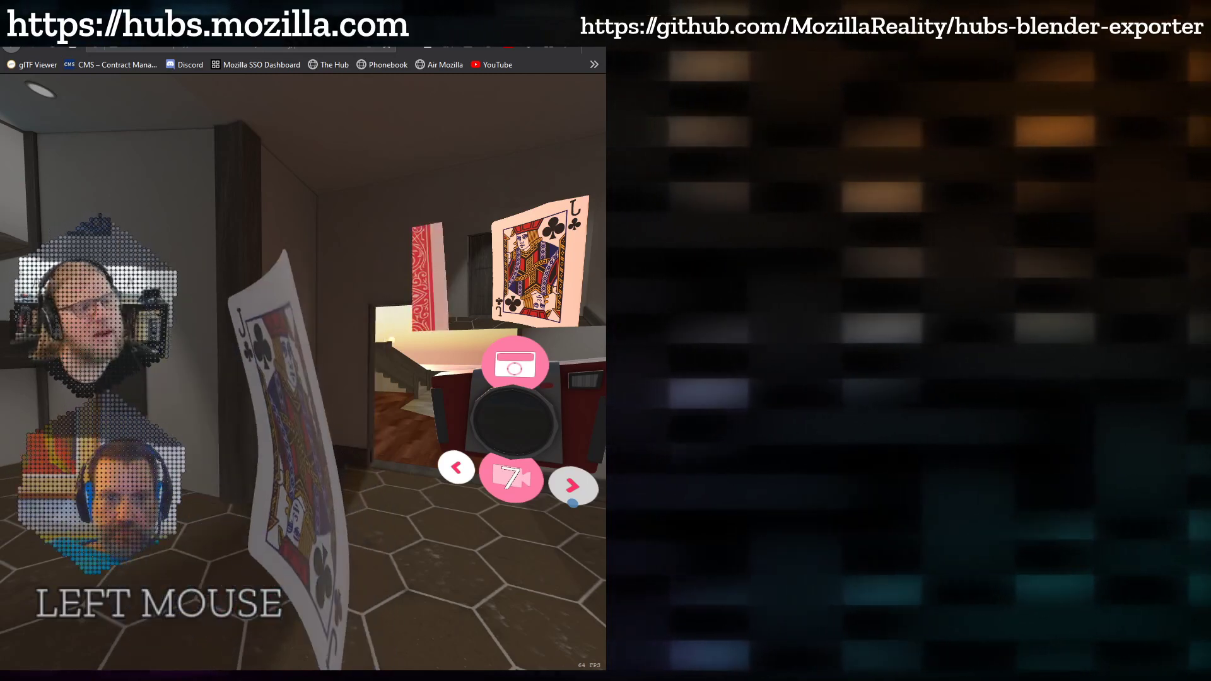